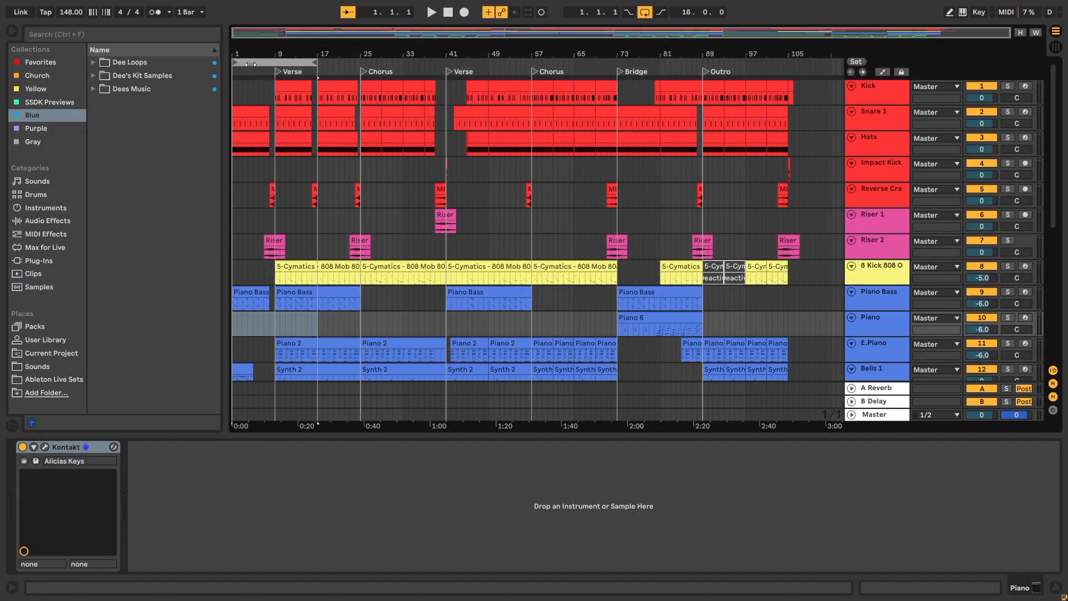
Step: Shorten the loop to the 8-bar intro from bar 1, and play a few bars of it before stopping
drag(316, 63, 276, 63)
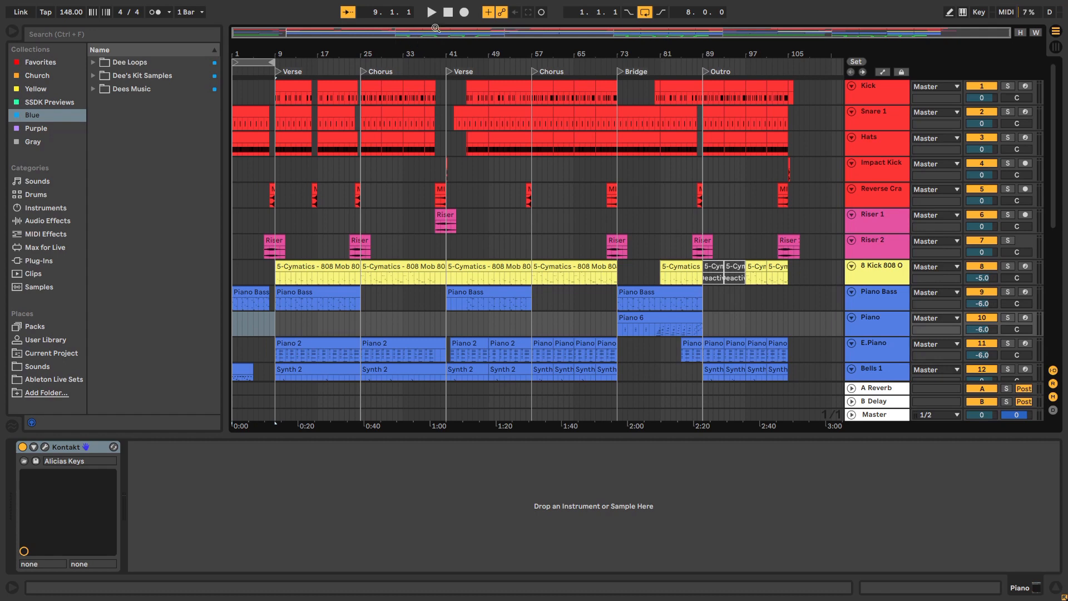
click(444, 17)
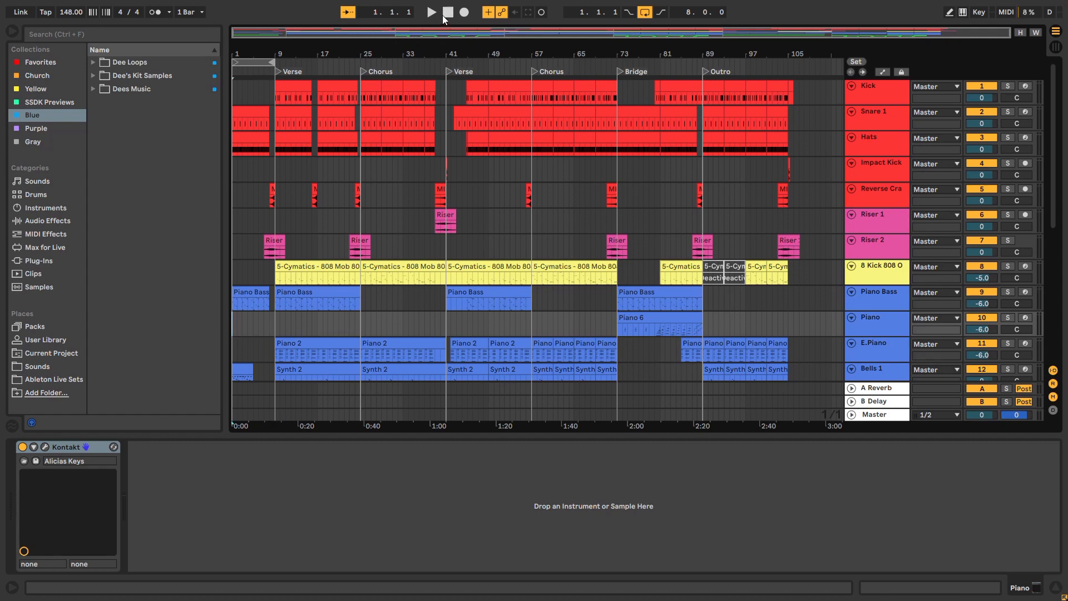
click(431, 15)
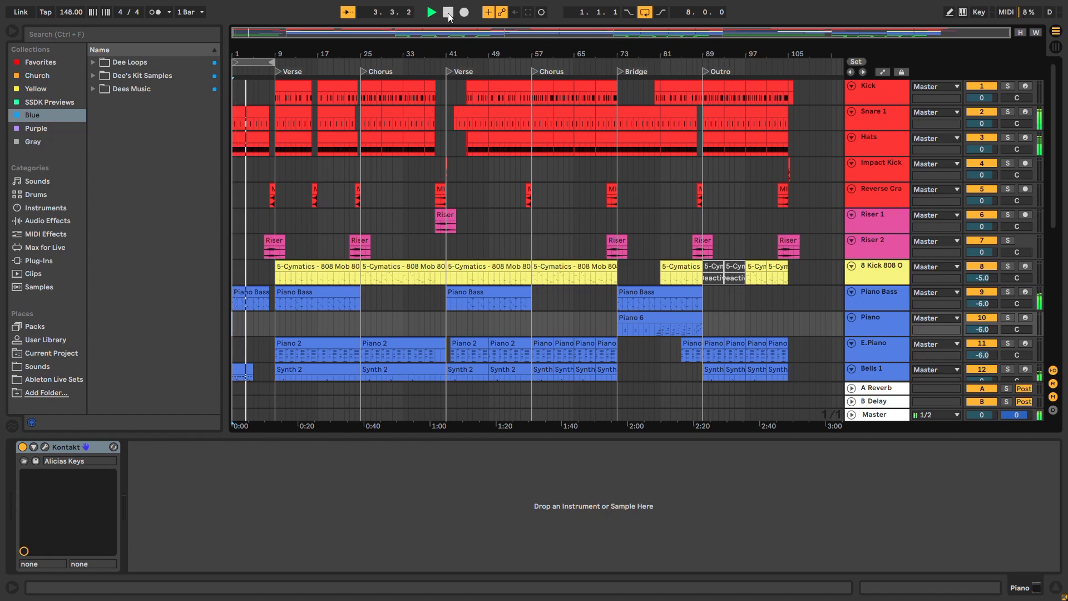
click(448, 12)
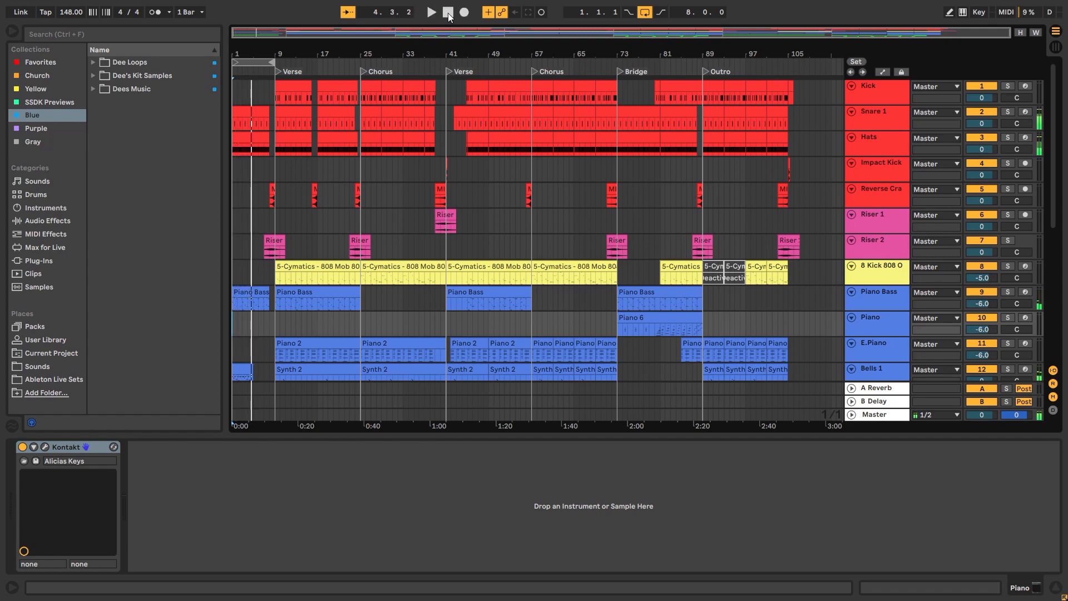
Step: Open the intro clips on the Snare 1 and Hats tracks and audition the Snare 808 Smack and Hihat Quick sounds
click(245, 112)
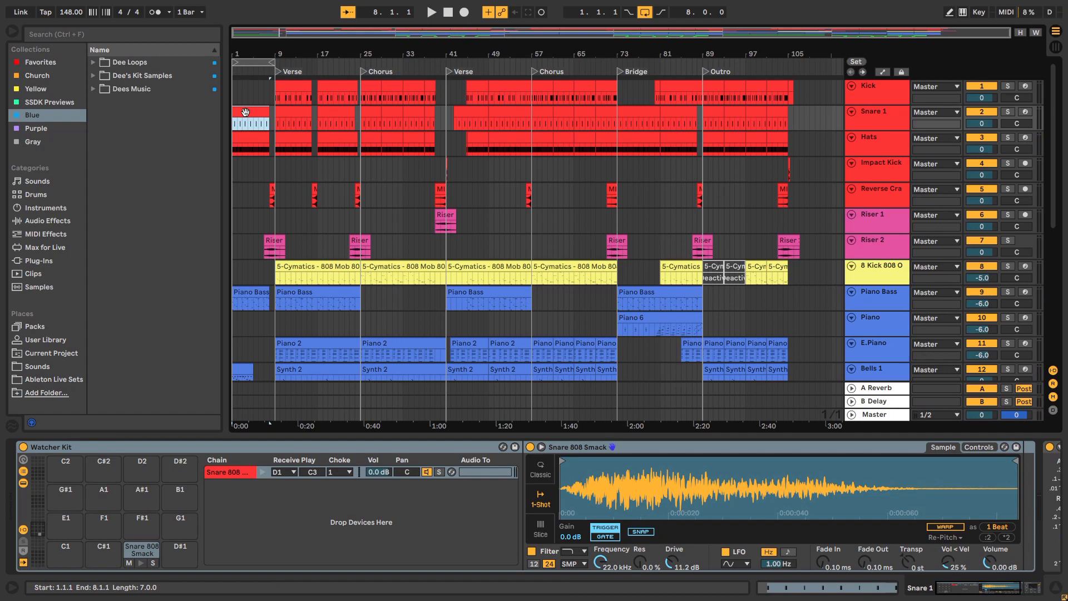
double_click(245, 112)
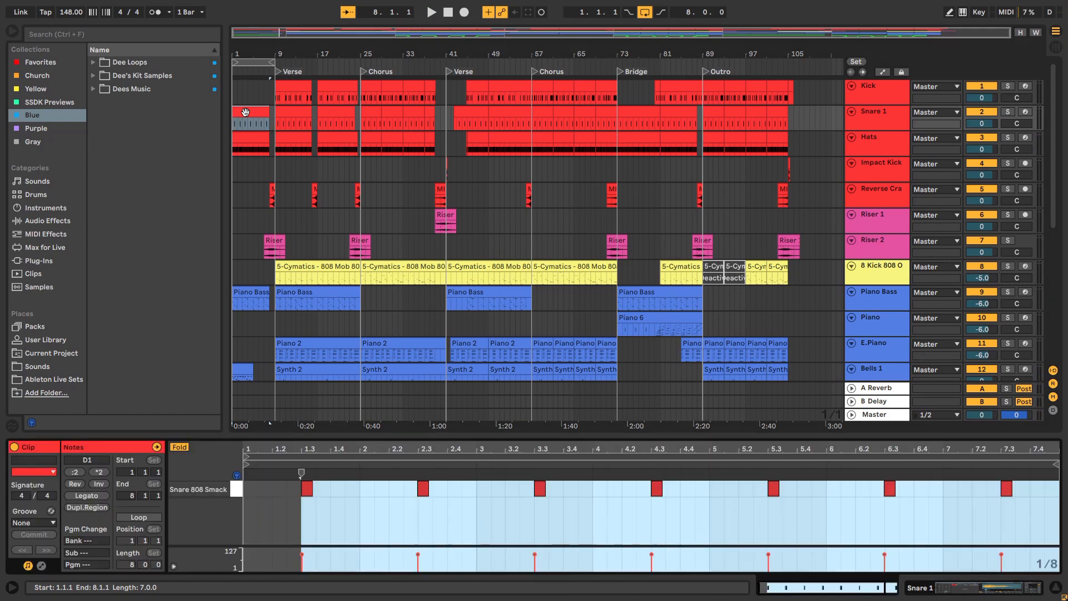
click(289, 516)
key(ctrl+a)
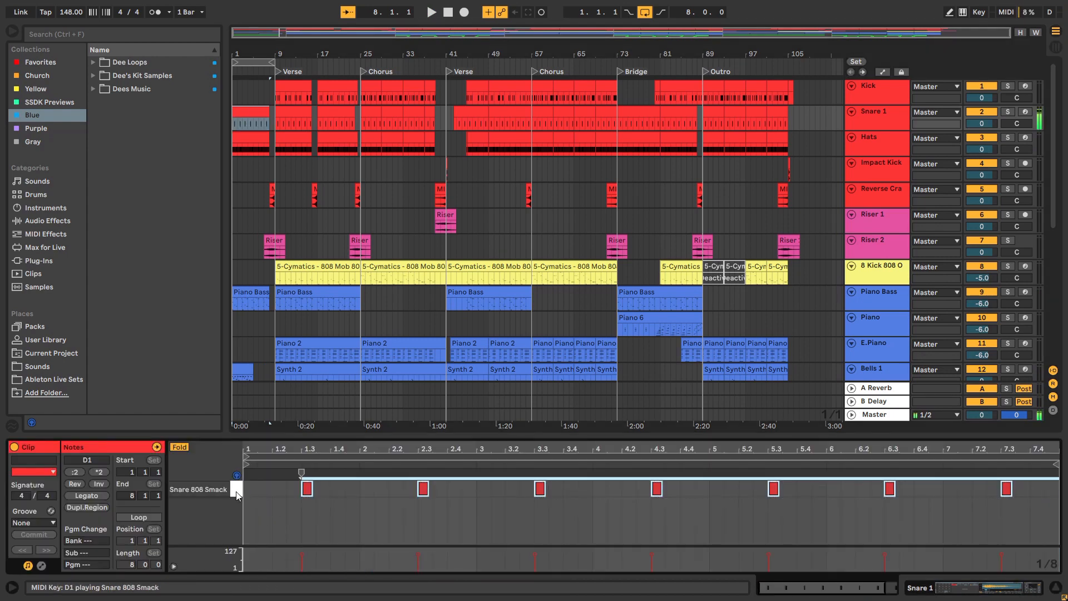
click(244, 116)
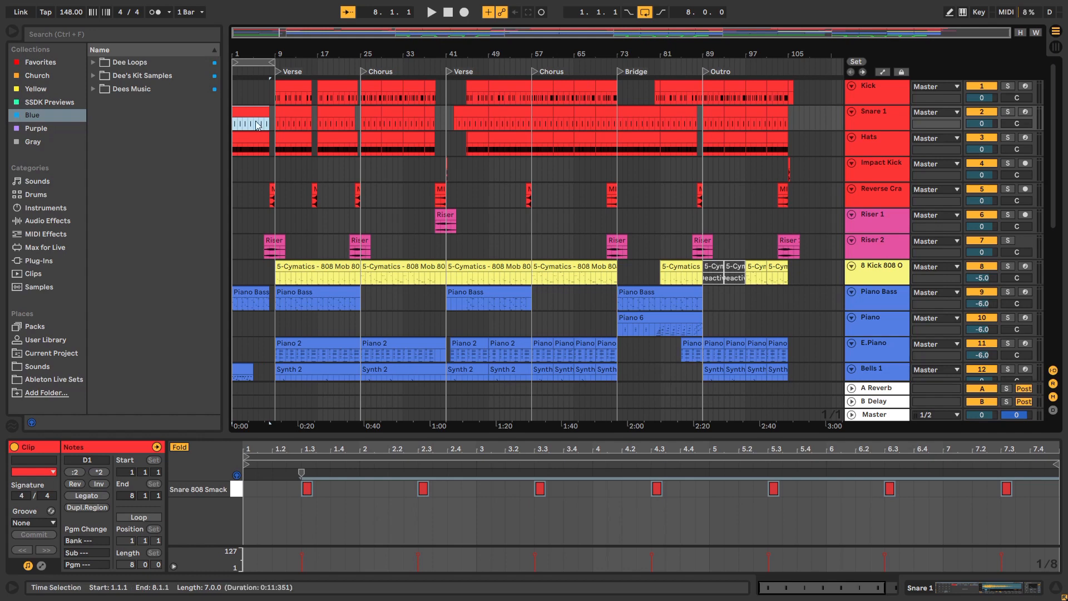
click(249, 136)
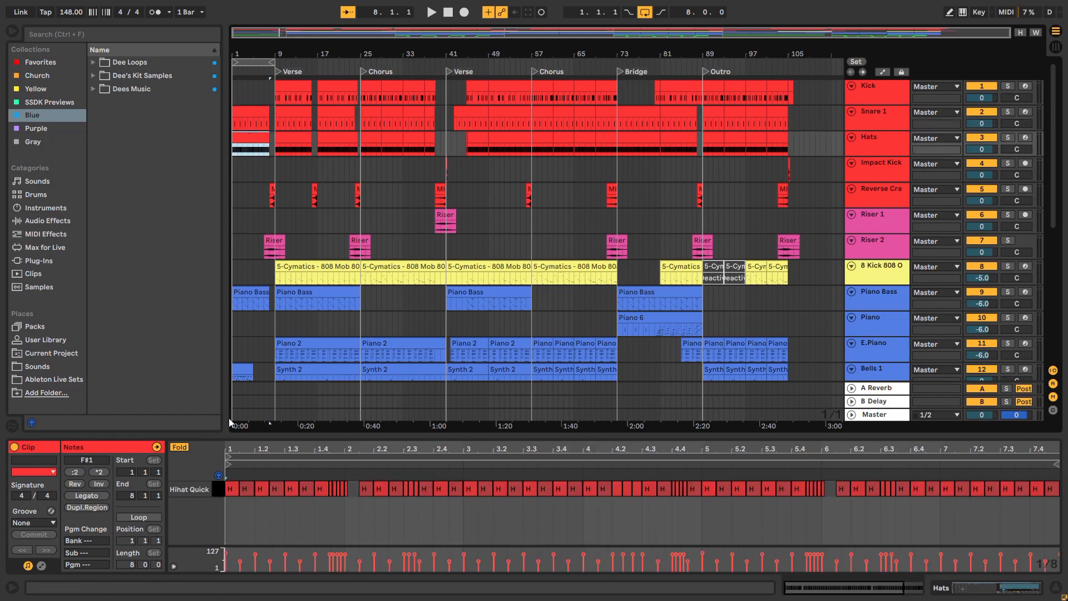
click(220, 489)
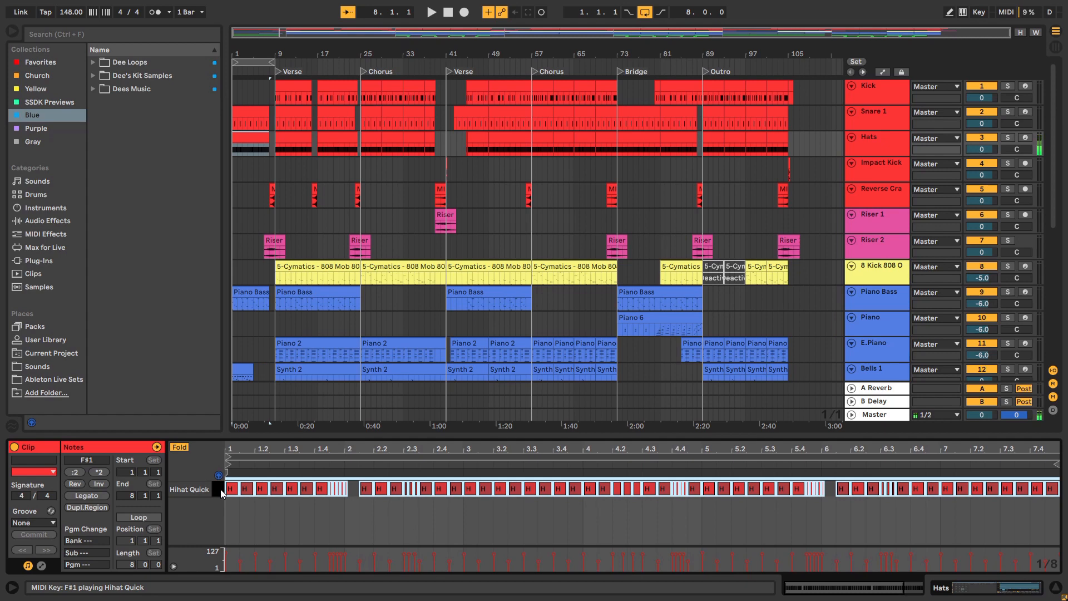
Step: Open the notes of the intro Piano Bass clip and play it with the Piano Bass track soloed
click(244, 295)
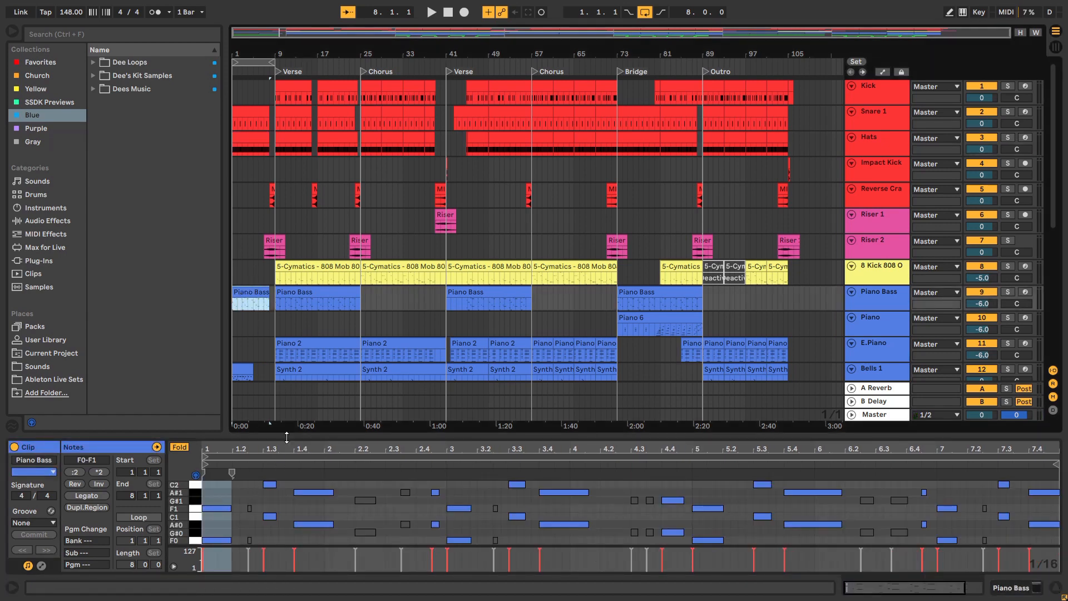
click(1008, 292)
key(space)
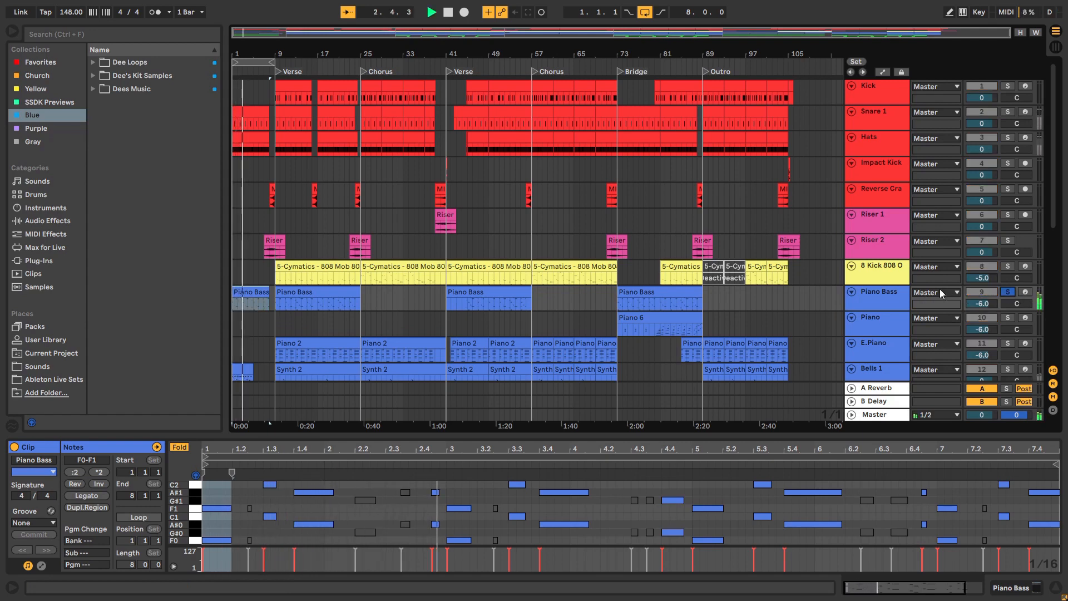
Step: Inspect the Alicias Keys instrument in the Piano Bass track's Kontakt plug-in, stop playback and close the plug-in window
click(882, 292)
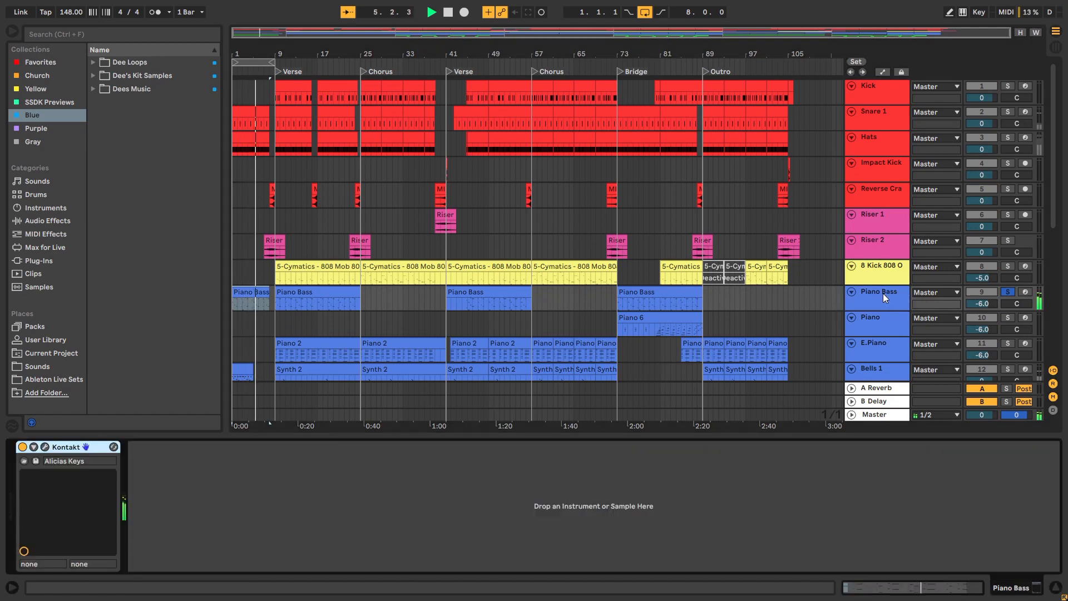
click(45, 446)
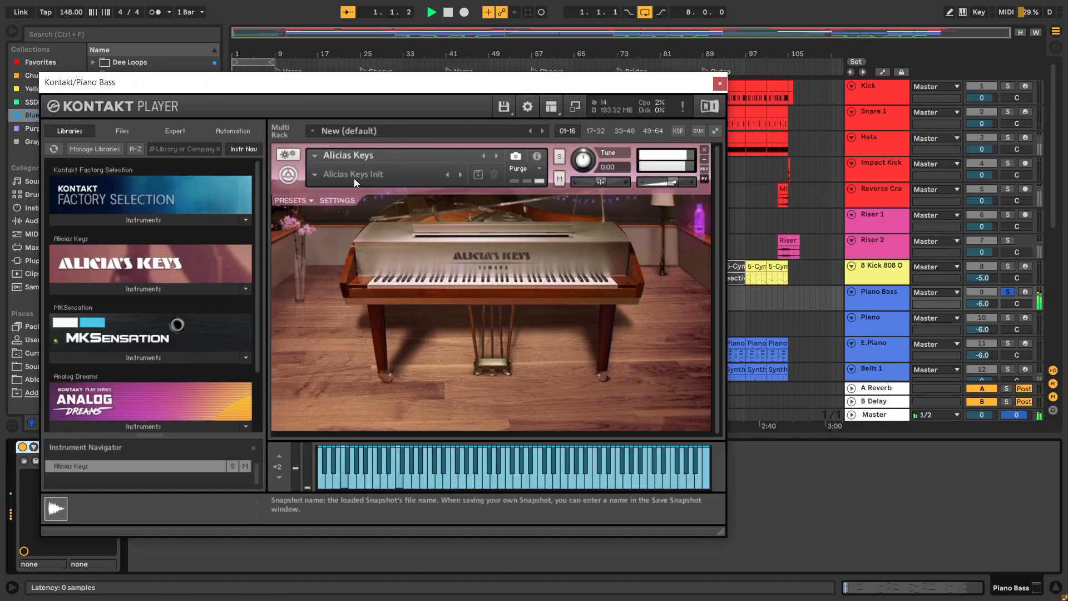
key(space)
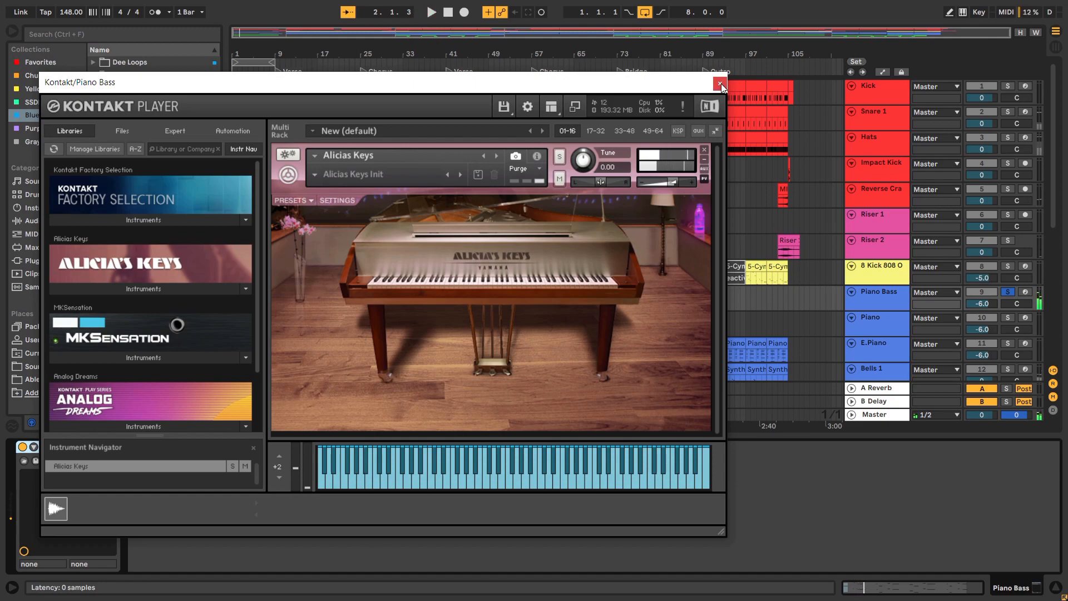
click(721, 83)
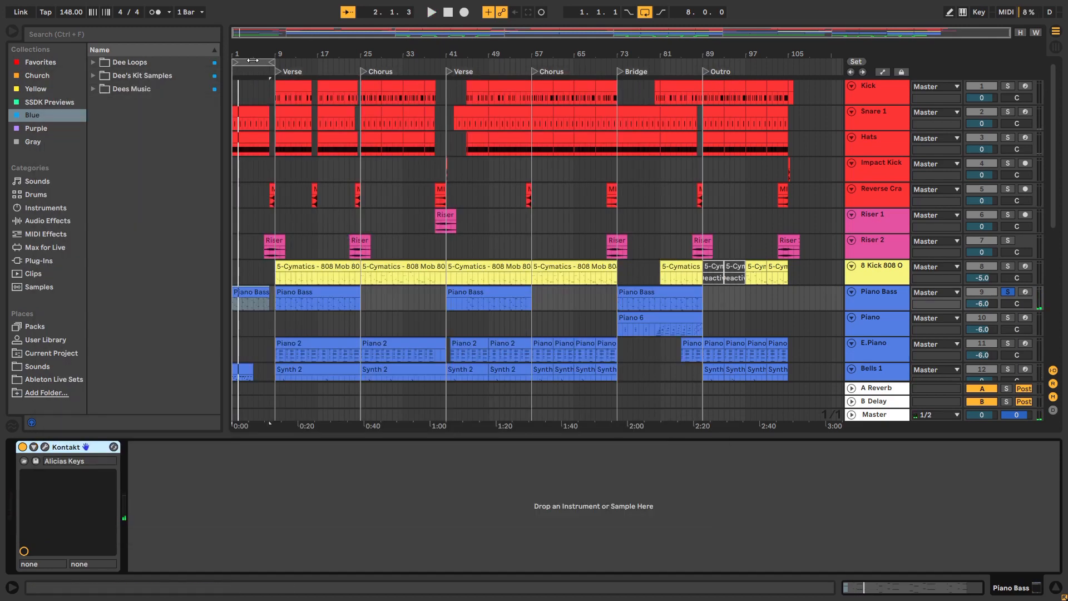
Step: Loop the first verse for 16 bars from bar 9 and play it with Kick, Snare 1, Hats, Impact Kick and Reverse Cra soloed
drag(249, 60, 358, 61)
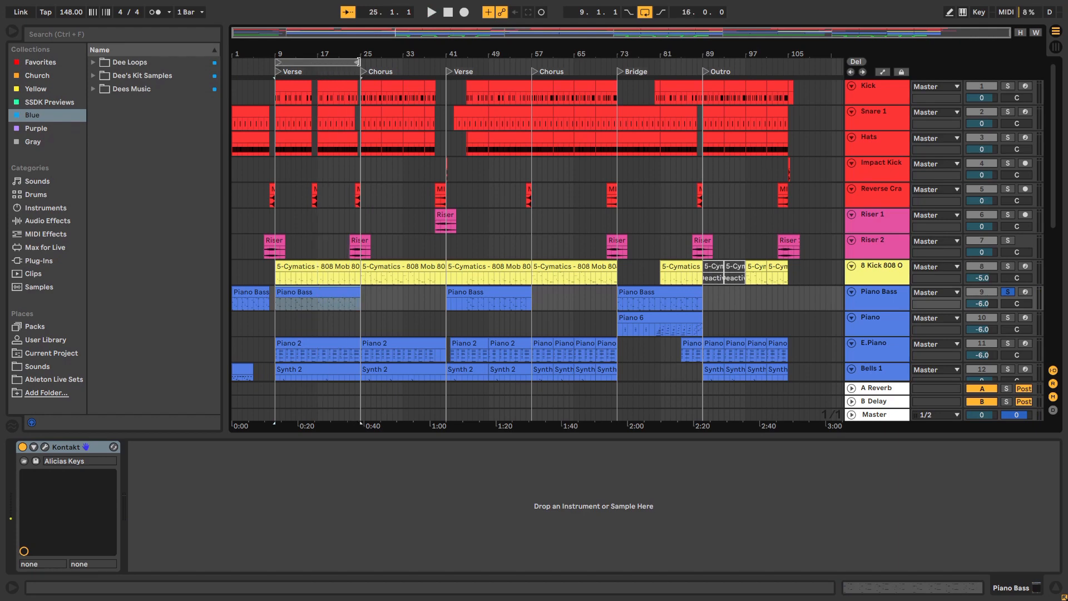
click(1008, 85)
click(1007, 112)
click(1006, 137)
click(1006, 162)
click(1006, 189)
click(275, 71)
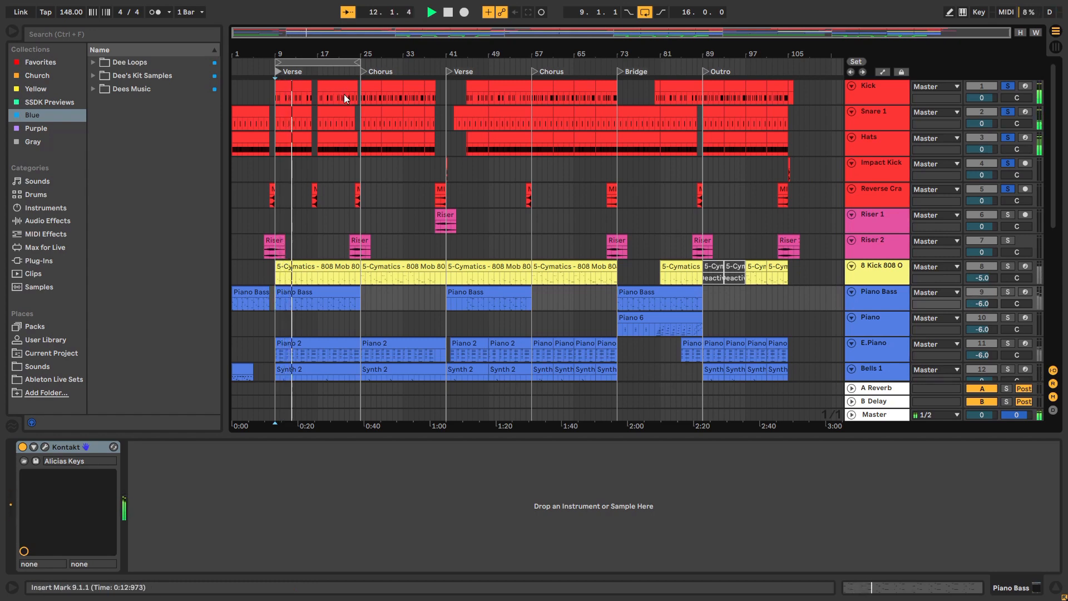
Step: Open the notes of the first verse's second Kick clip, starting at bar 17, and stop playback
click(294, 85)
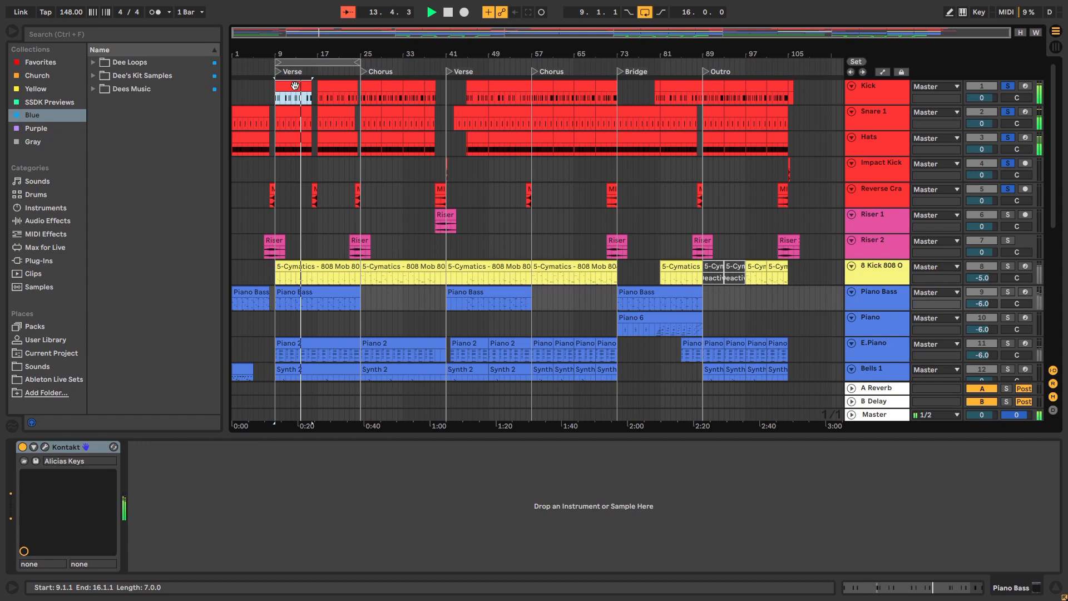
click(335, 89)
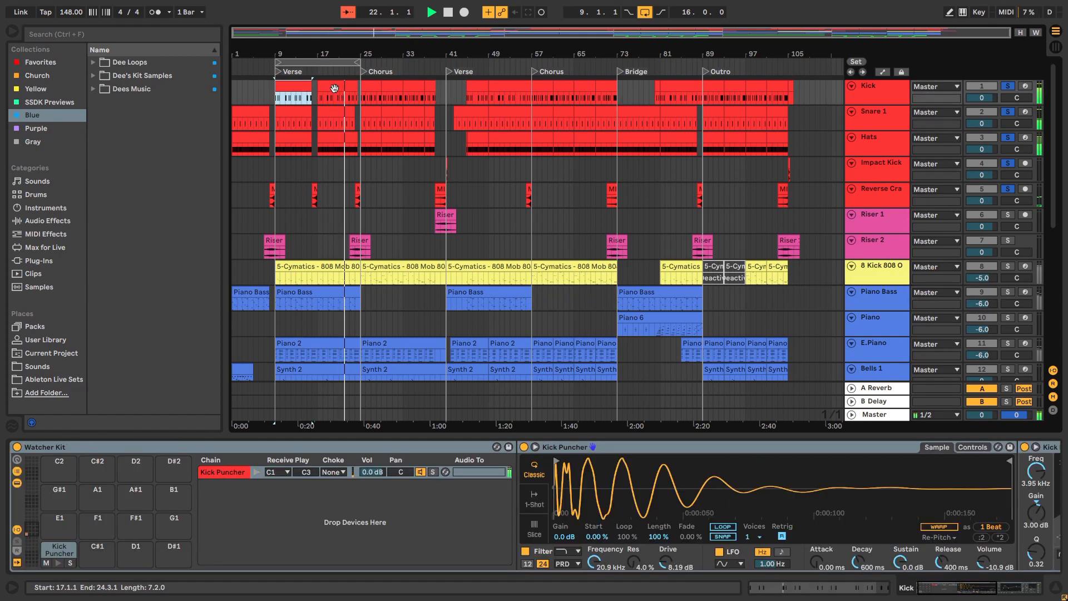
double_click(334, 89)
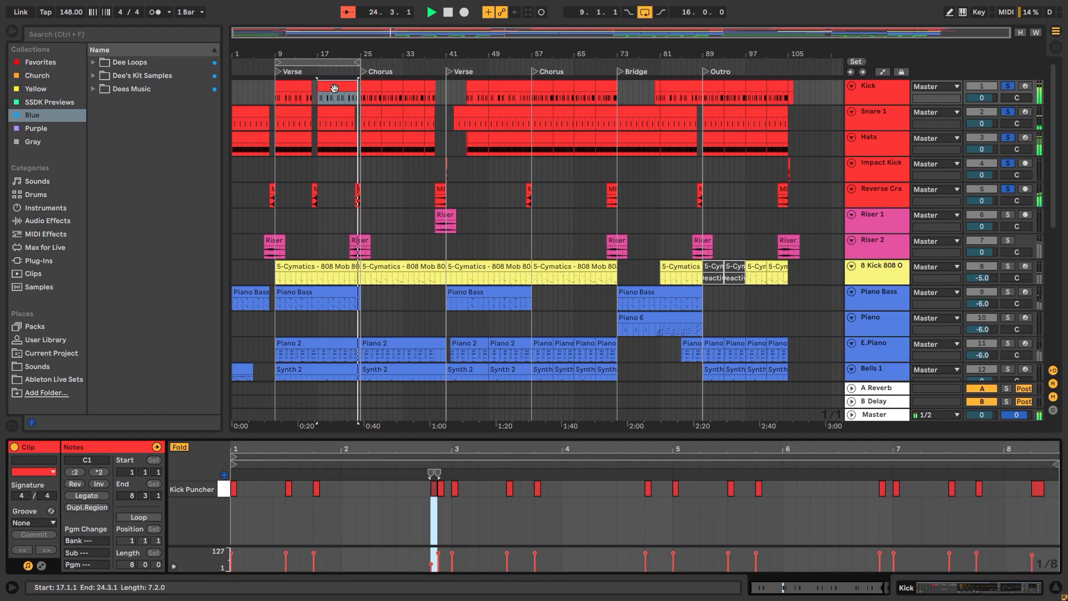
key(space)
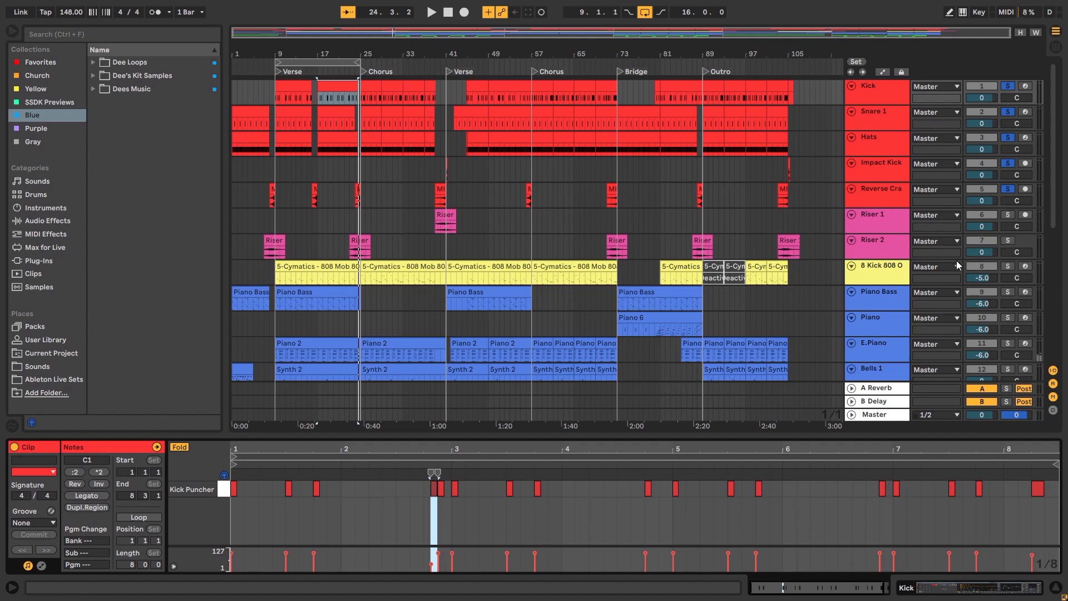
Step: Solo only the 8-Kick 808 Overdriven track, open its first verse clip's notes and enlarge the note editor
click(1007, 266)
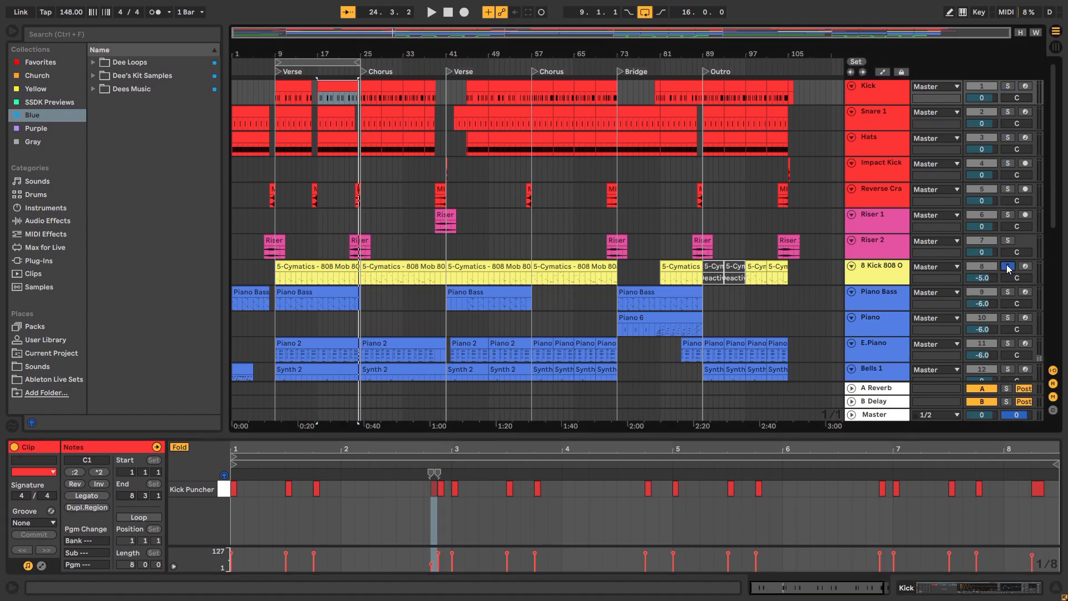
click(277, 74)
click(307, 266)
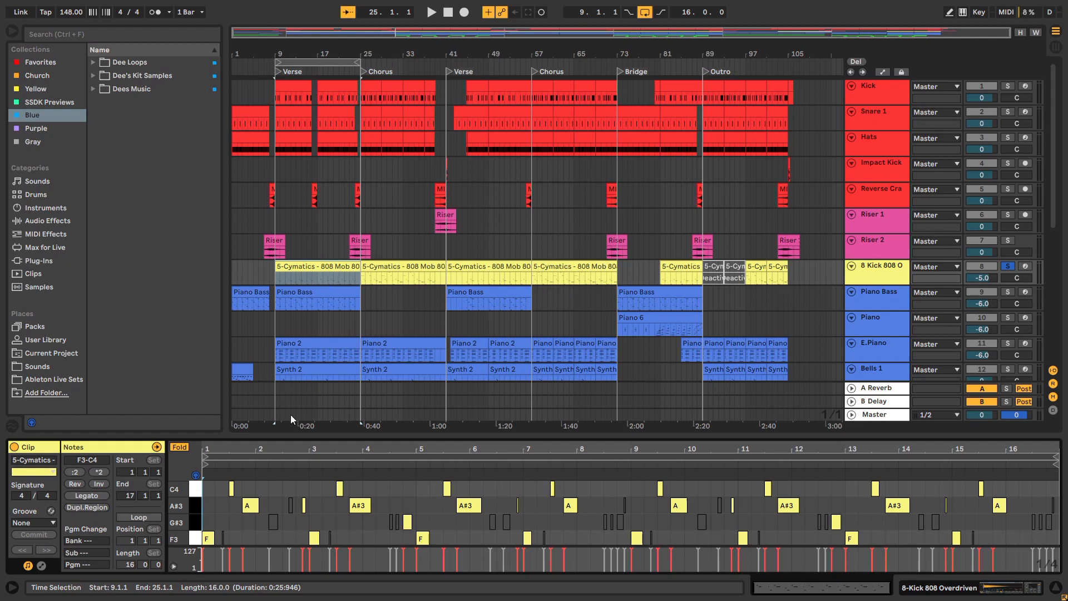
drag(294, 432, 295, 386)
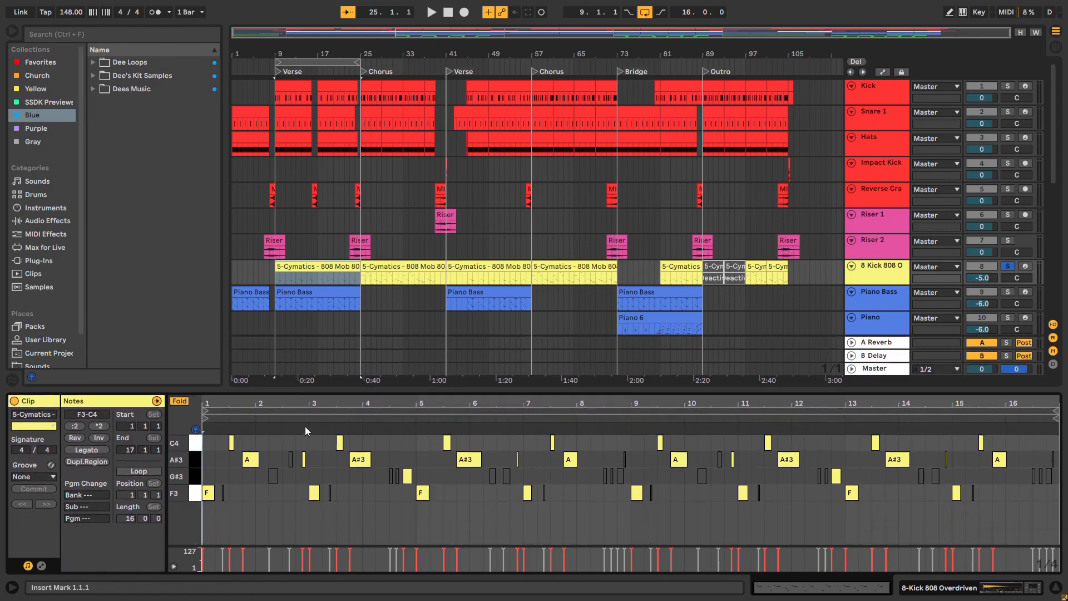
Step: Move the Kick 808 Overdriven sample's start marker to the very beginning of the waveform and briefly play the soloed track
click(868, 269)
double_click(868, 269)
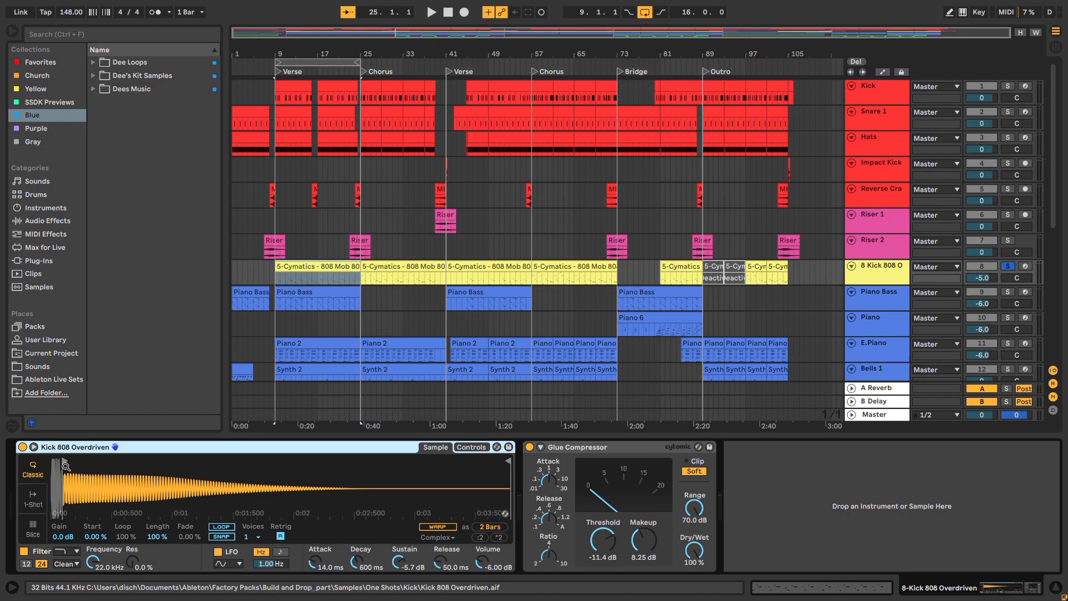
drag(67, 464, 31, 464)
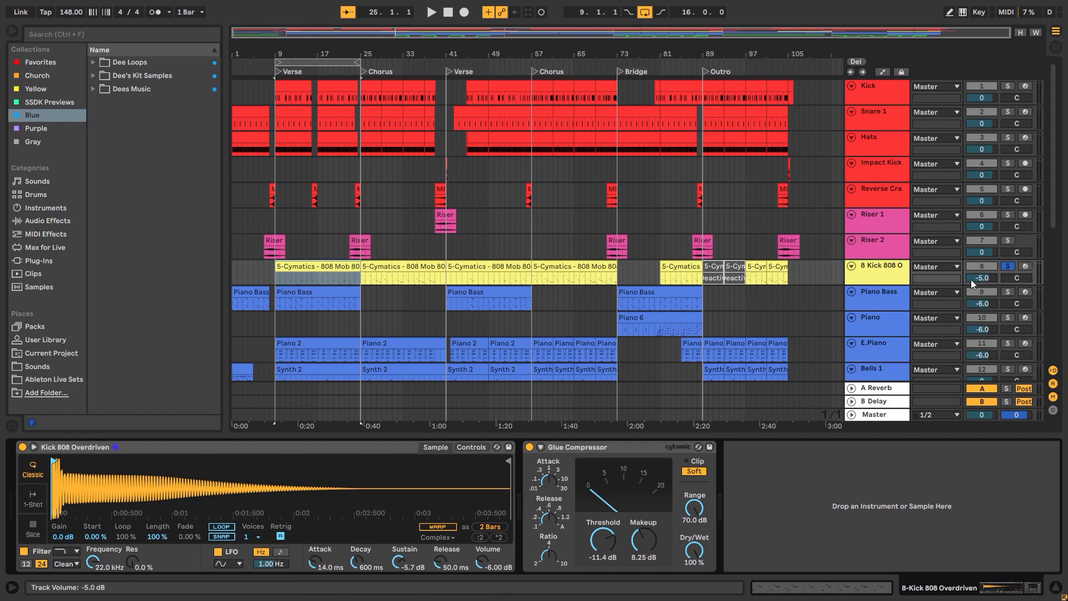
key(space)
key(space)
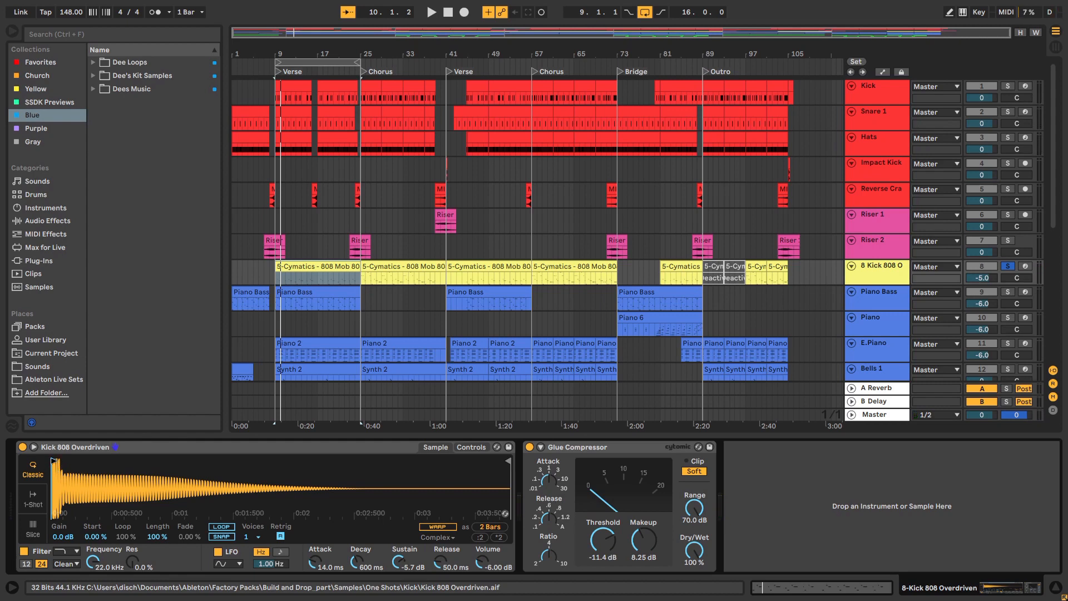
Step: Move the 808 sample's start marker past the initial transient and play the verse, adding the Kick track to the solo before stopping
drag(53, 458, 62, 458)
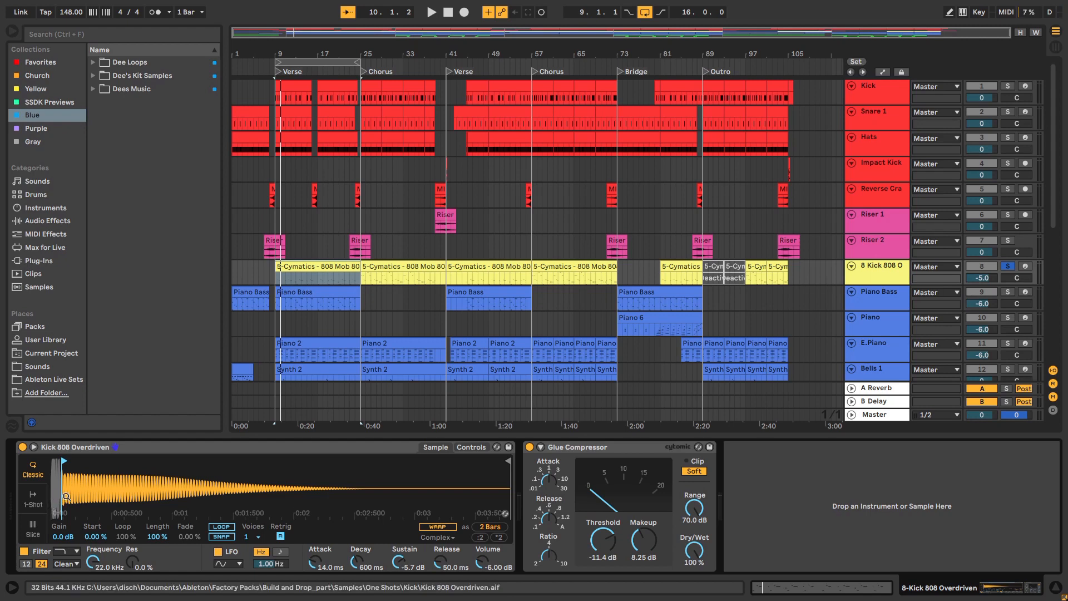
key(space)
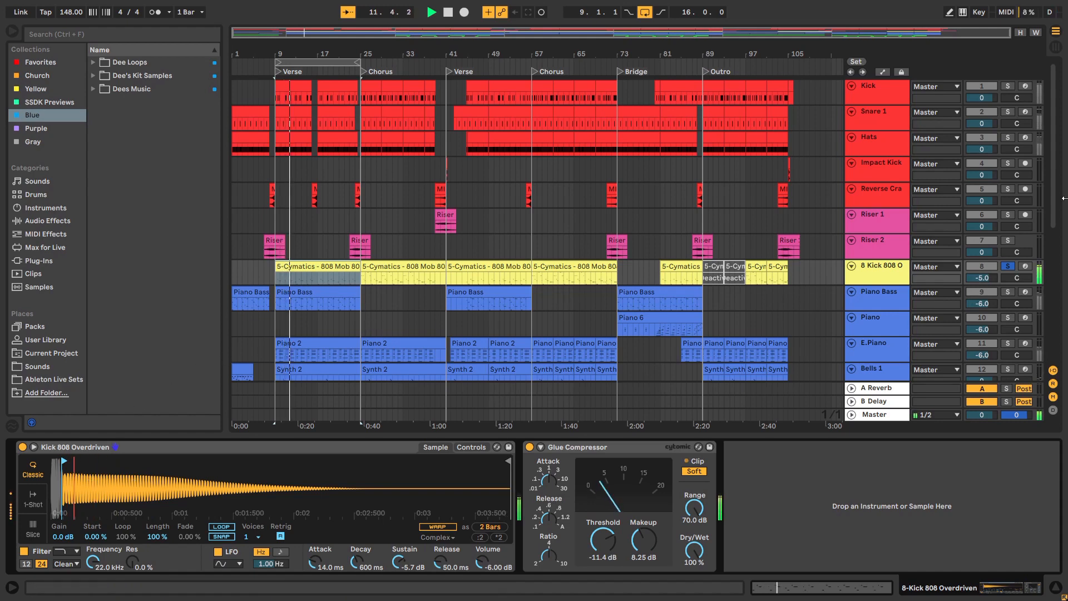
click(1005, 87)
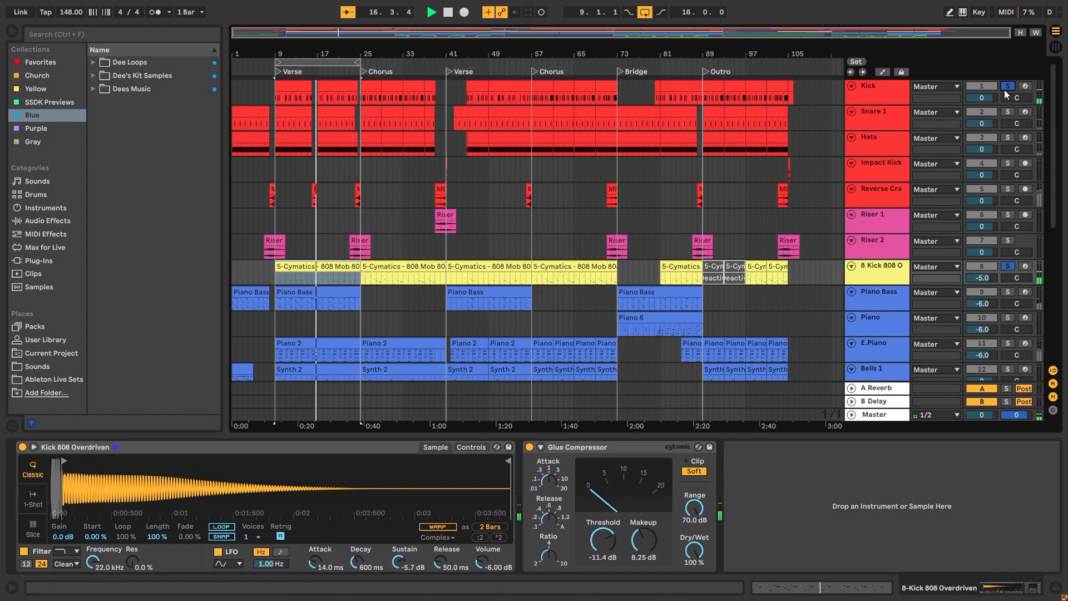
key(space)
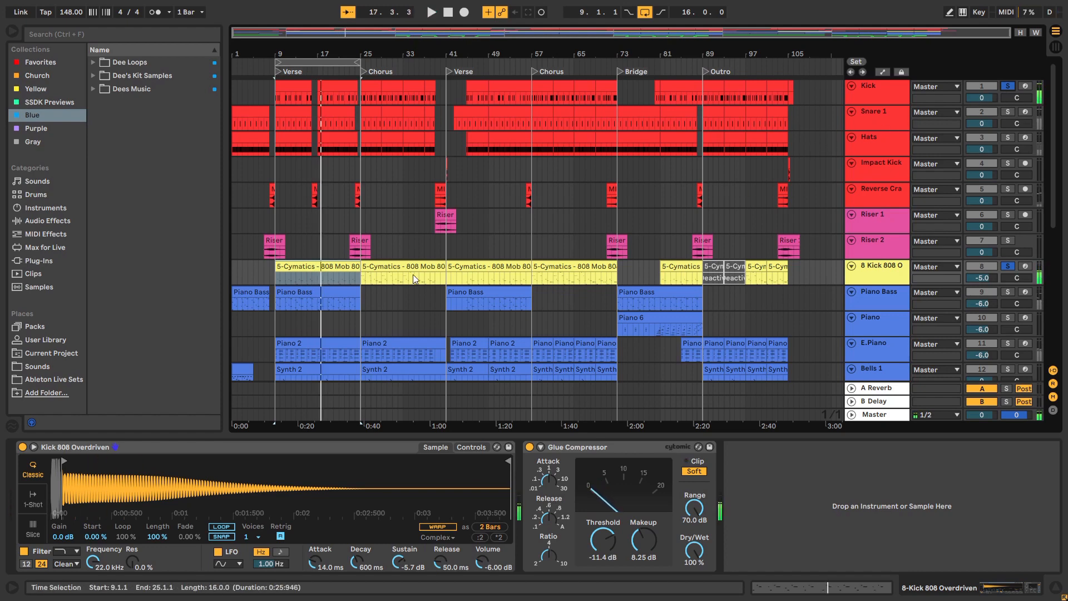
Step: Solo only the Piano Bass track, open its first verse clip's notes and play the verse
click(316, 302)
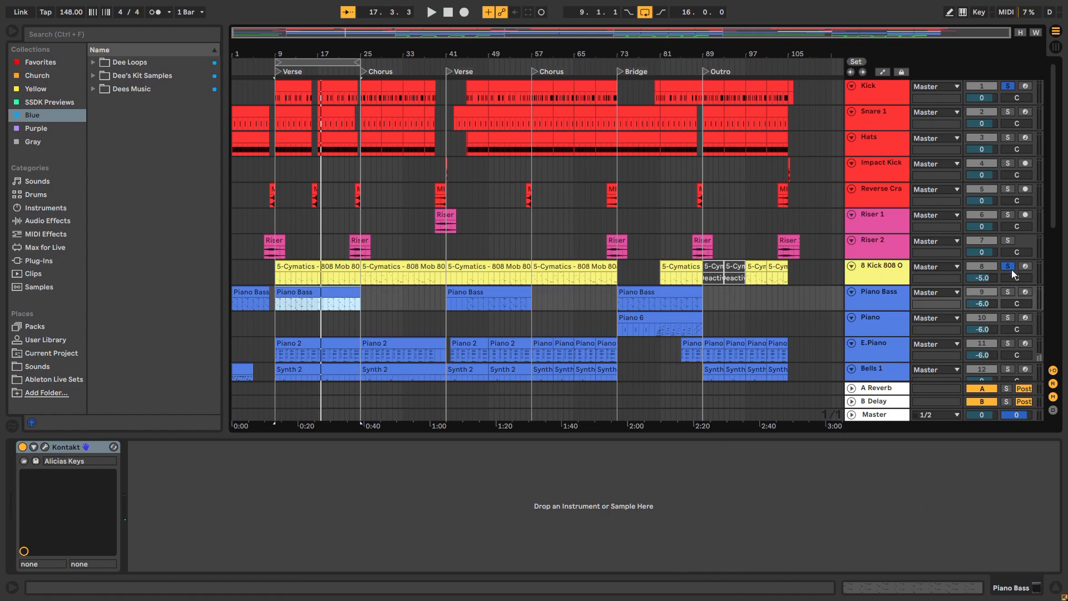
click(1010, 290)
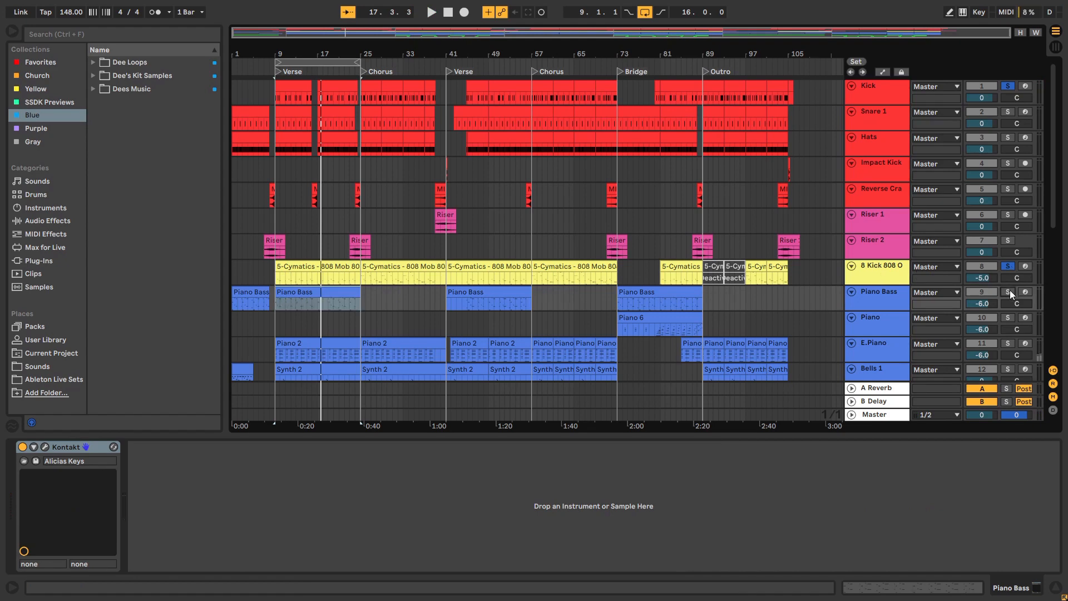
double_click(341, 293)
key(space)
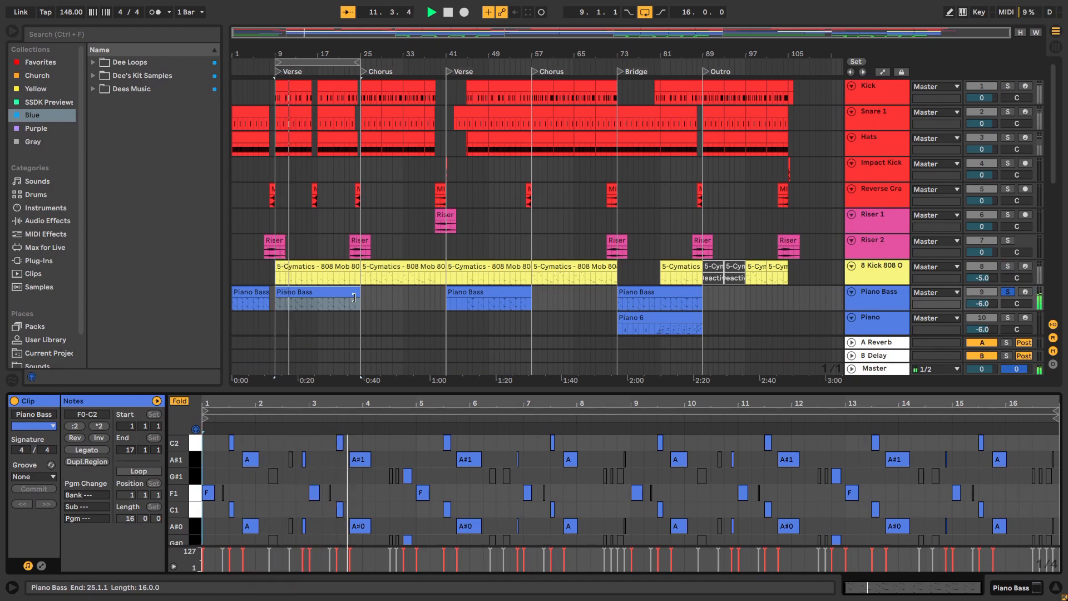
Step: Stop playback, open the E.Piano track's first verse clip to see its notes, and solo only E.Piano
key(space)
scroll(416, 249, down, 10)
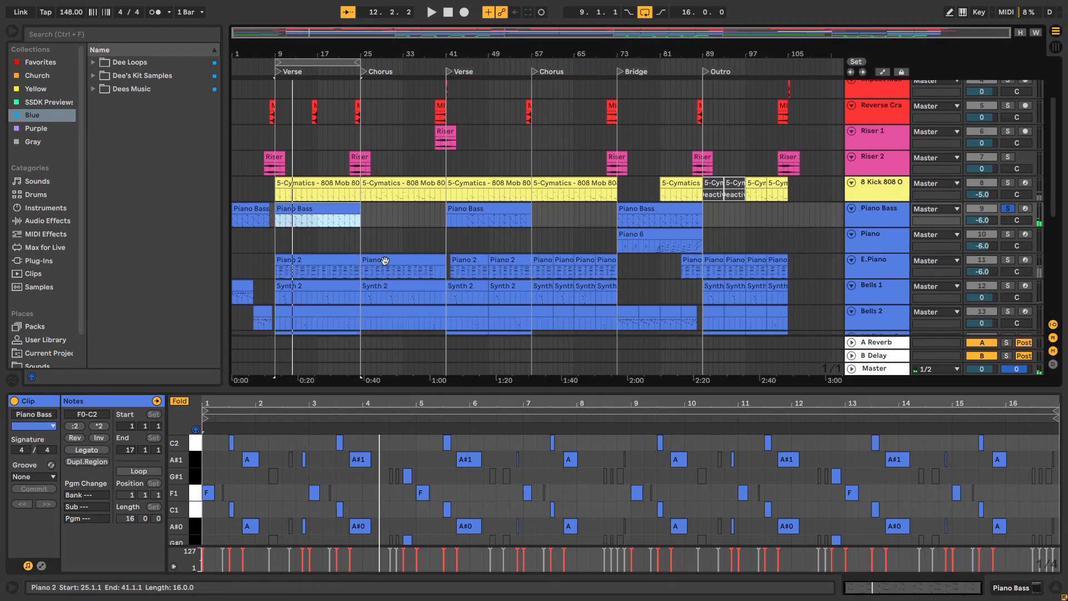
click(318, 191)
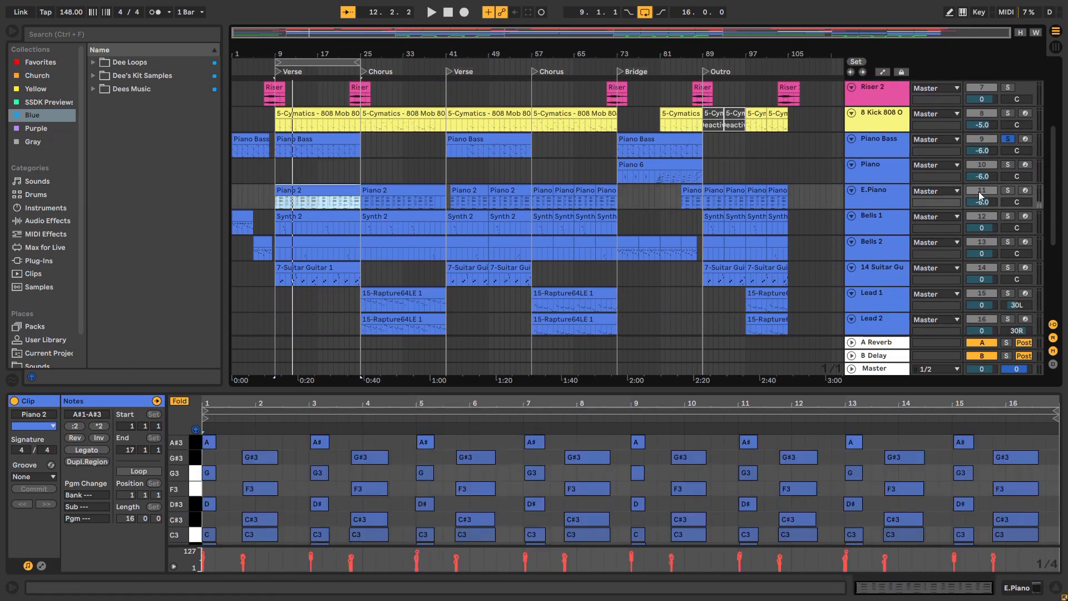
click(1009, 191)
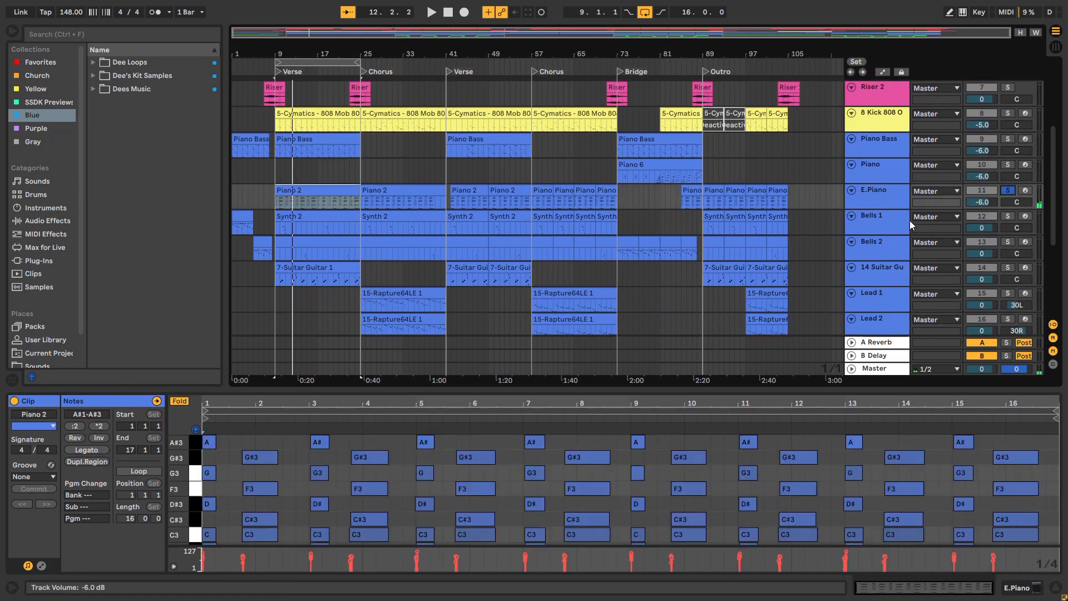
Step: Open the E.Piano track's Kontakt instrument, play the soloed verse from its start, and close the instrument window
click(881, 201)
click(878, 201)
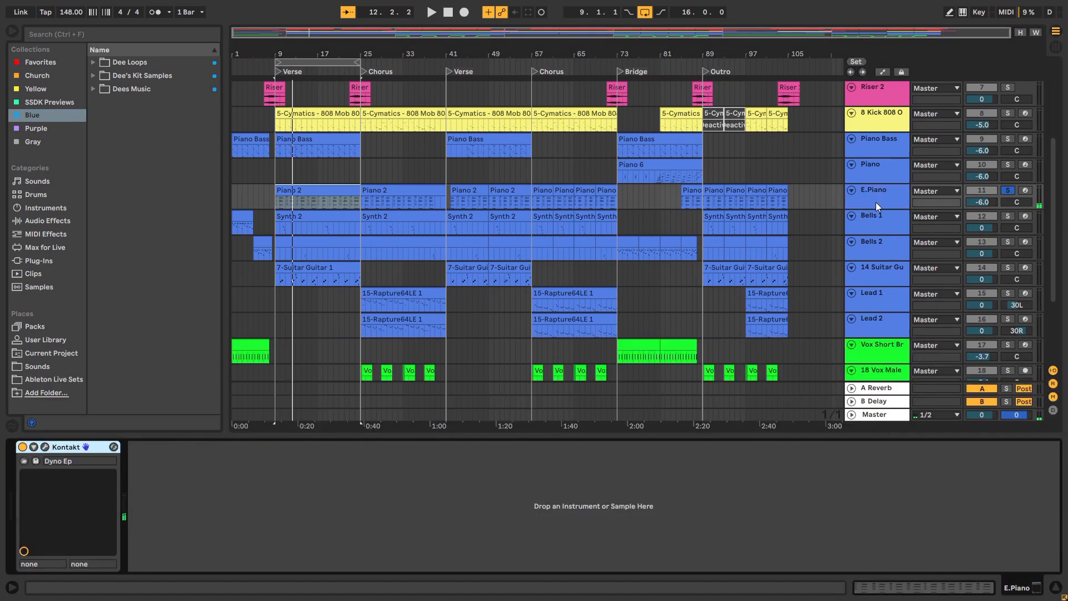
click(45, 447)
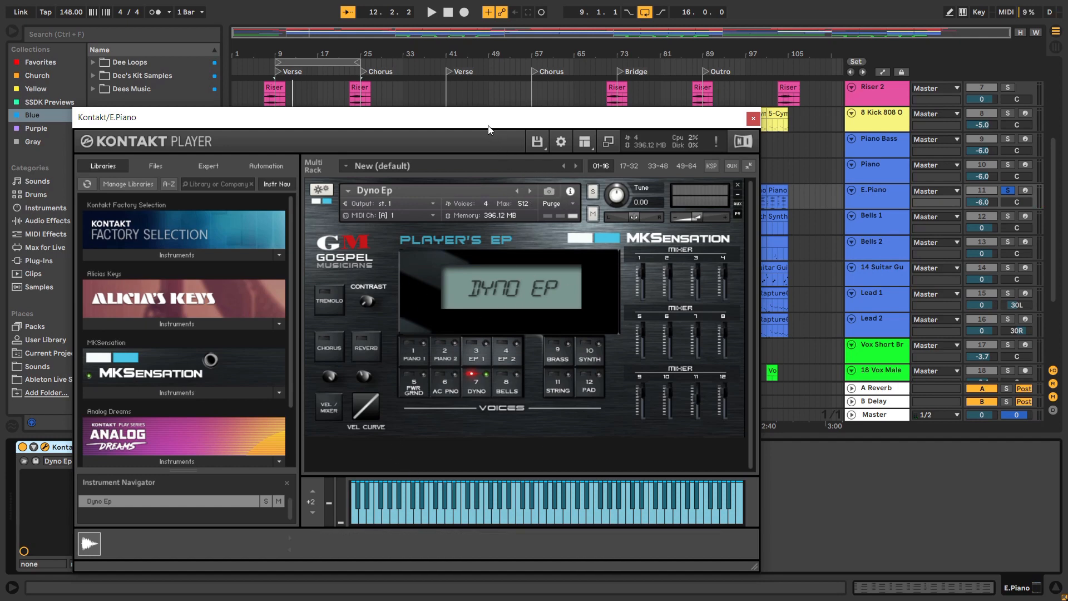
drag(490, 118, 472, 277)
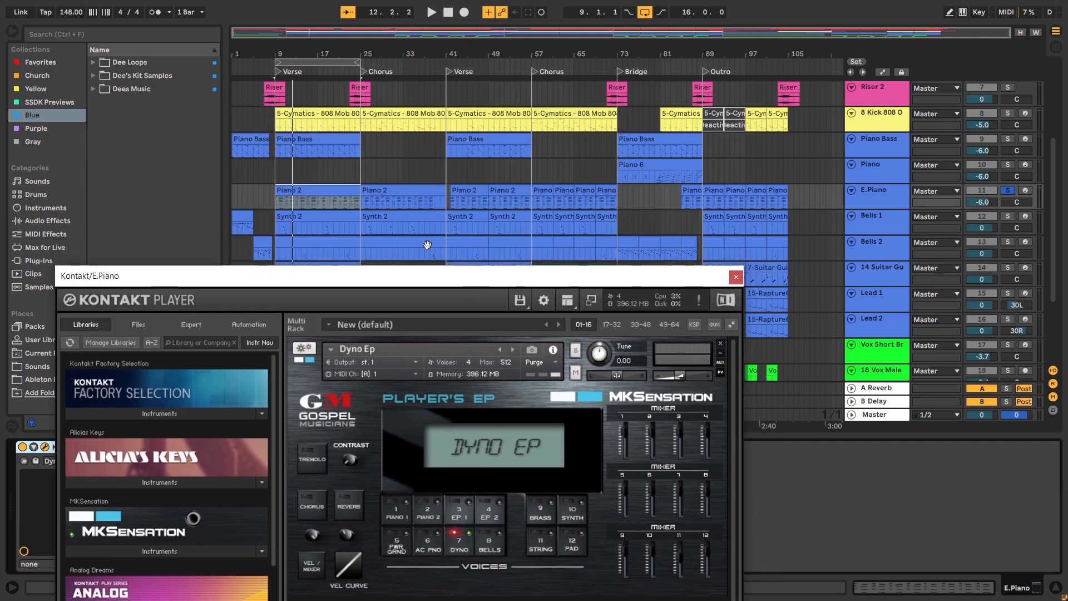
click(276, 72)
key(space)
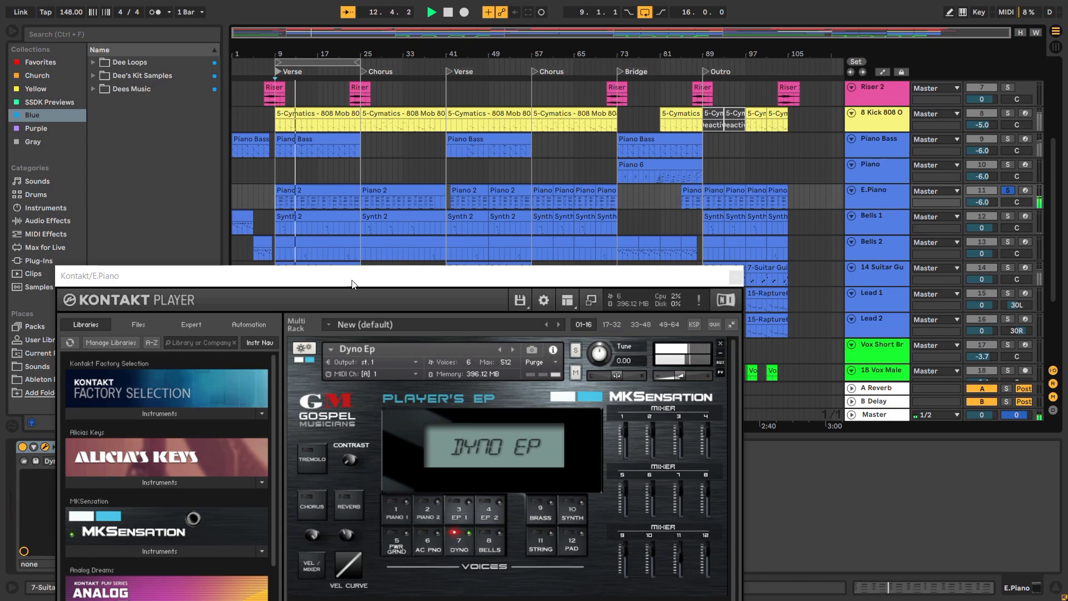
drag(356, 289, 310, 187)
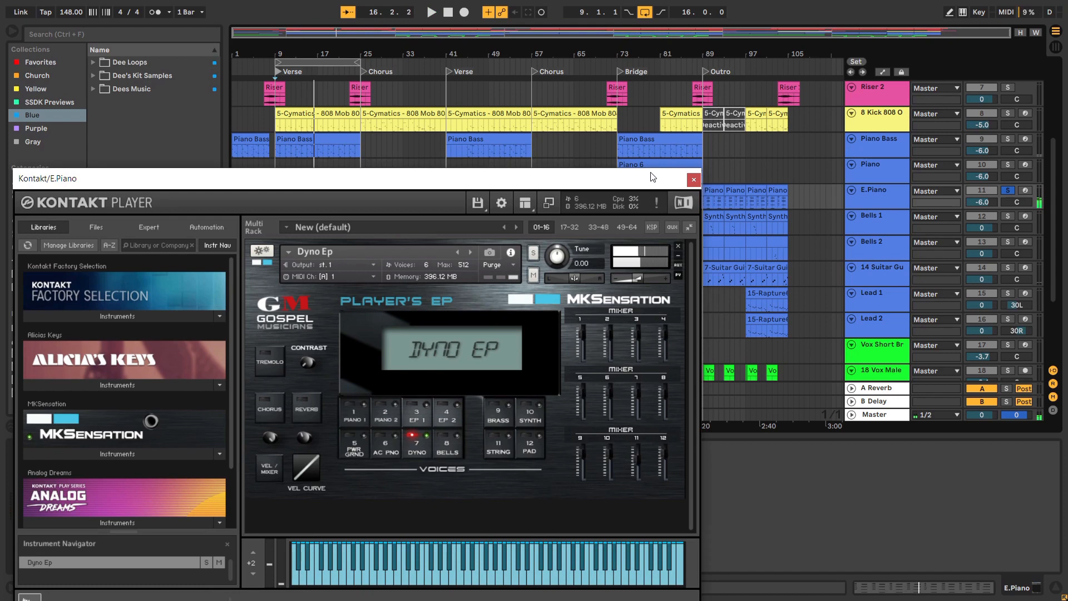
click(693, 181)
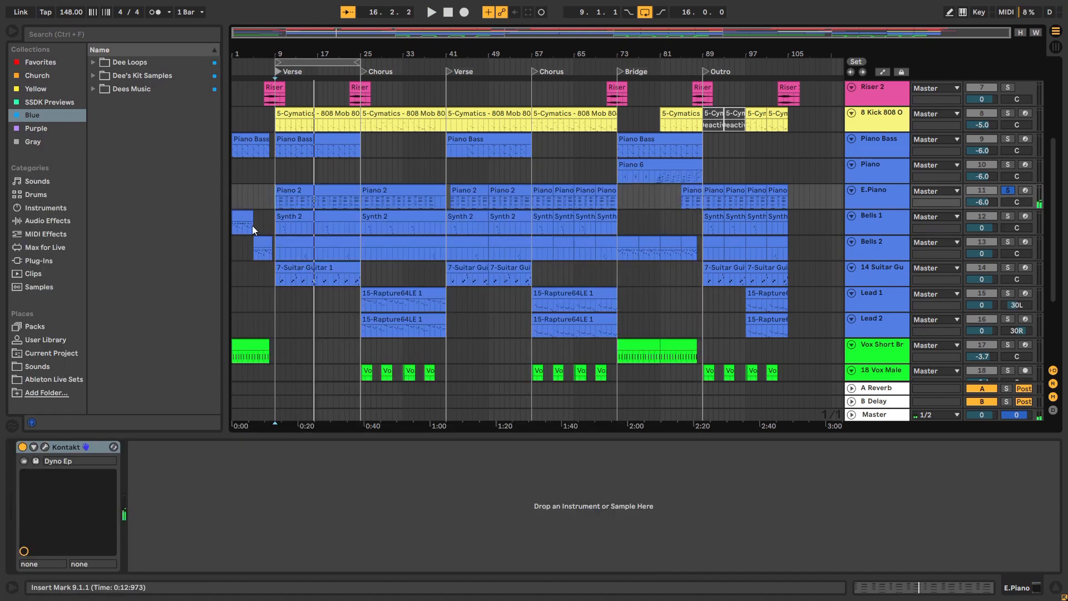
Step: Solo only Bells 1 and Bells 2 and open both tracks' first verse clips together in the note editor
click(297, 217)
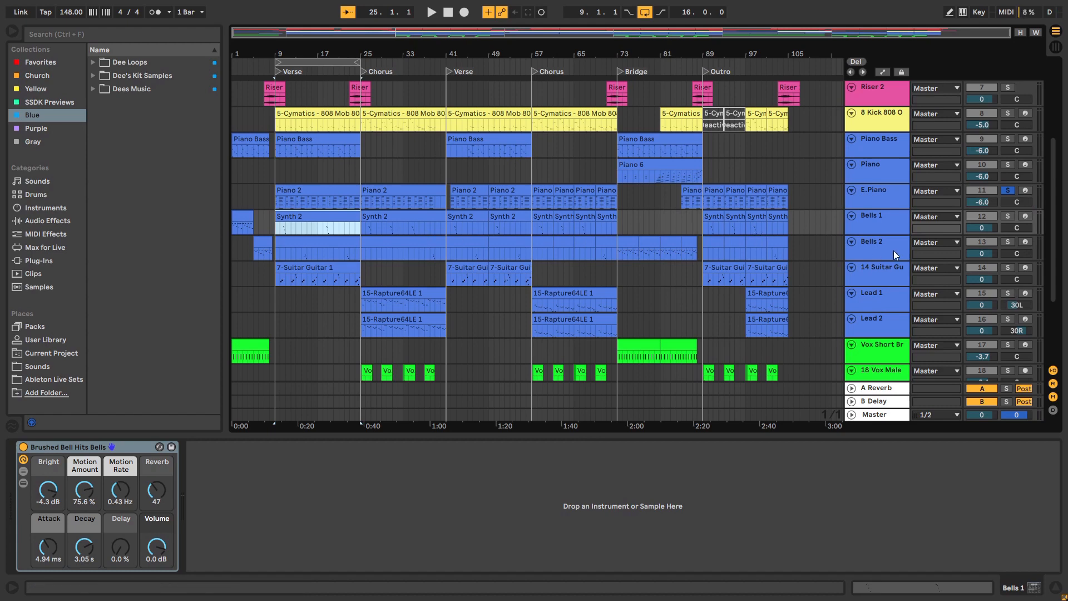
click(1005, 216)
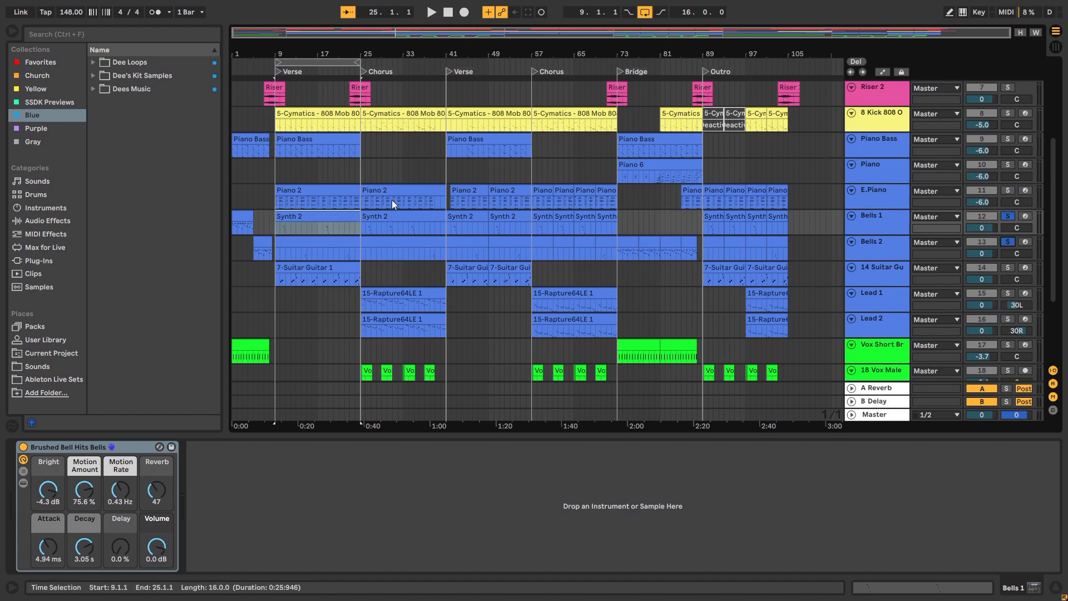
click(307, 217)
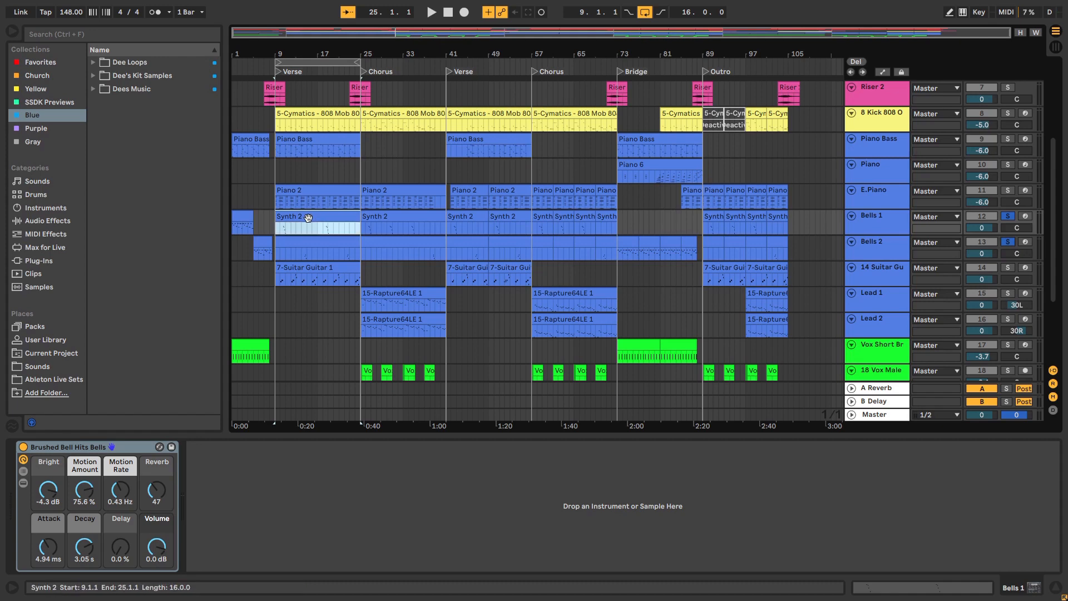
shift+click(305, 245)
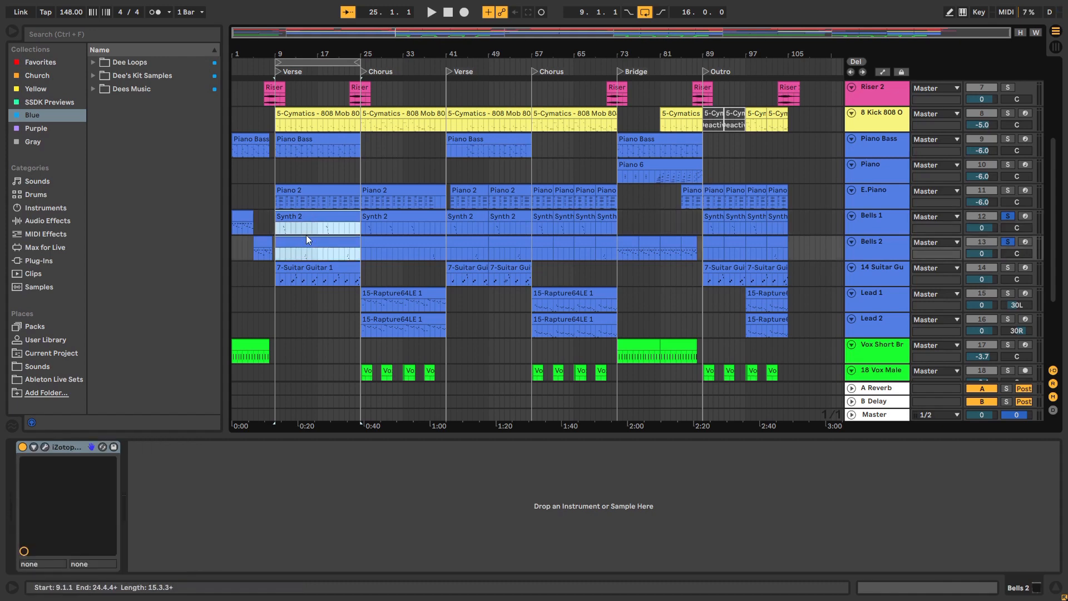
double_click(305, 223)
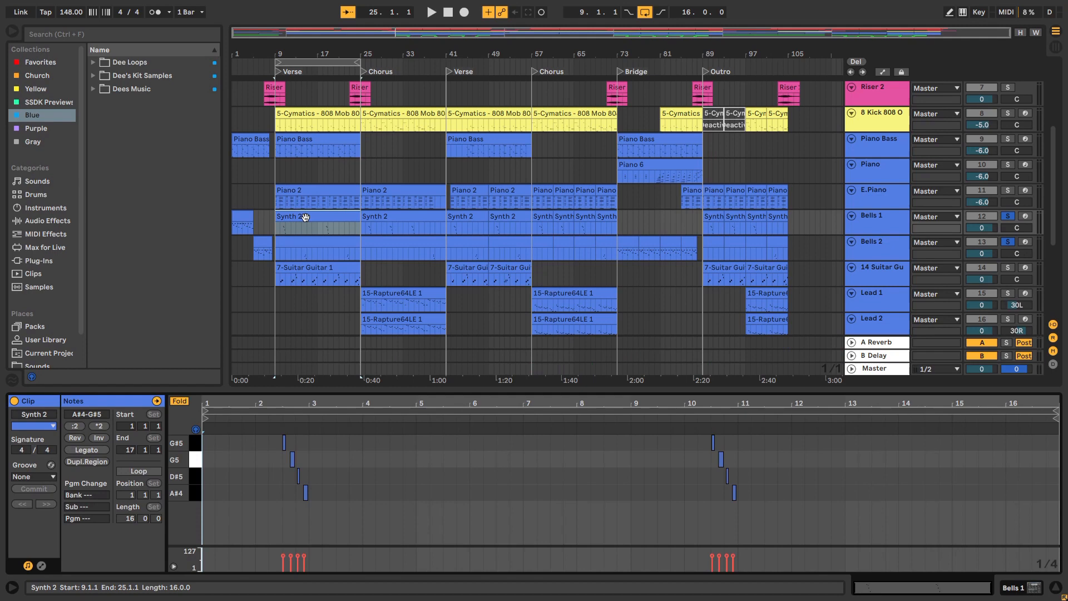
shift+click(306, 251)
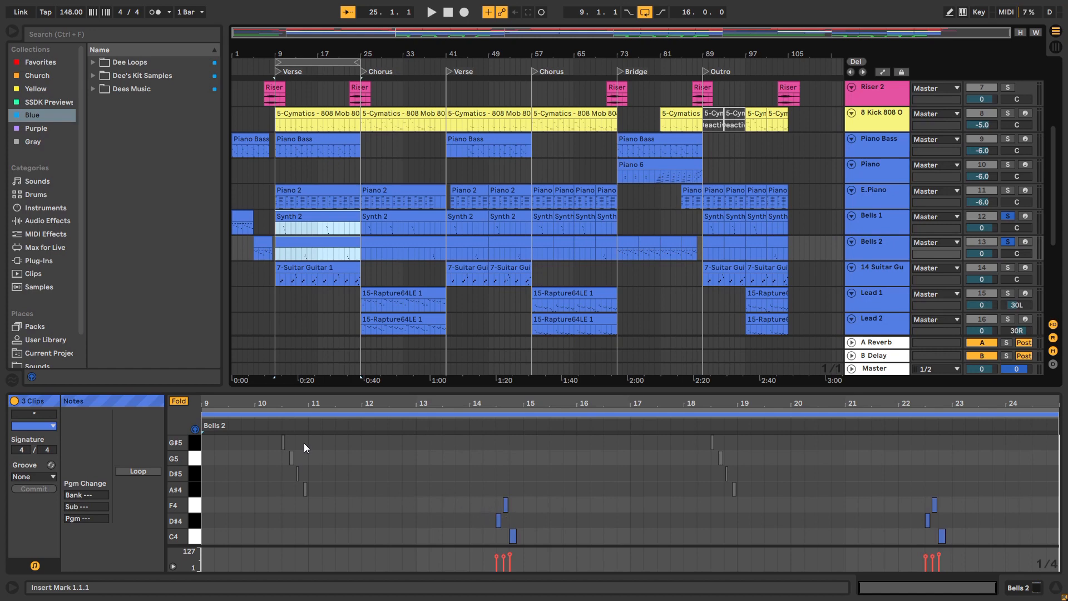
Step: Switch focus between the two bells clips in the note editor and play the verse with both bells tracks soloed
click(311, 406)
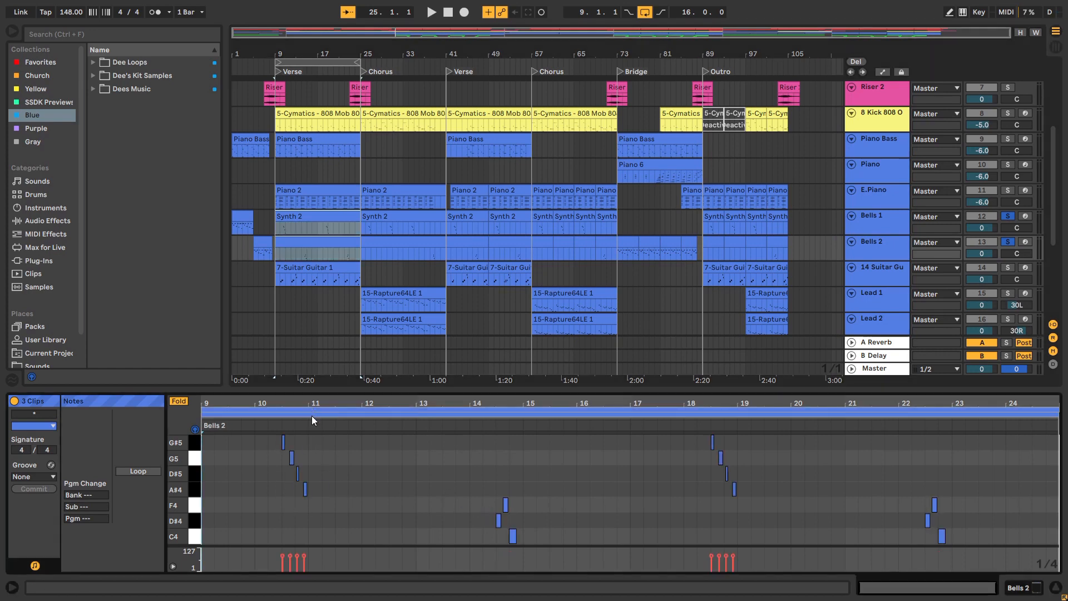
click(312, 416)
key(space)
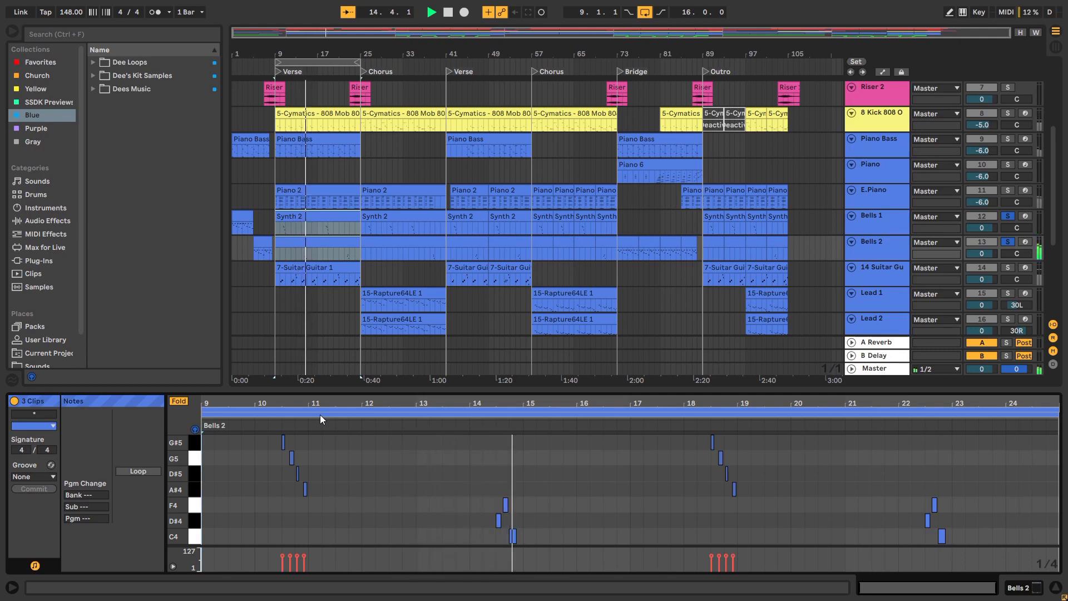
click(319, 415)
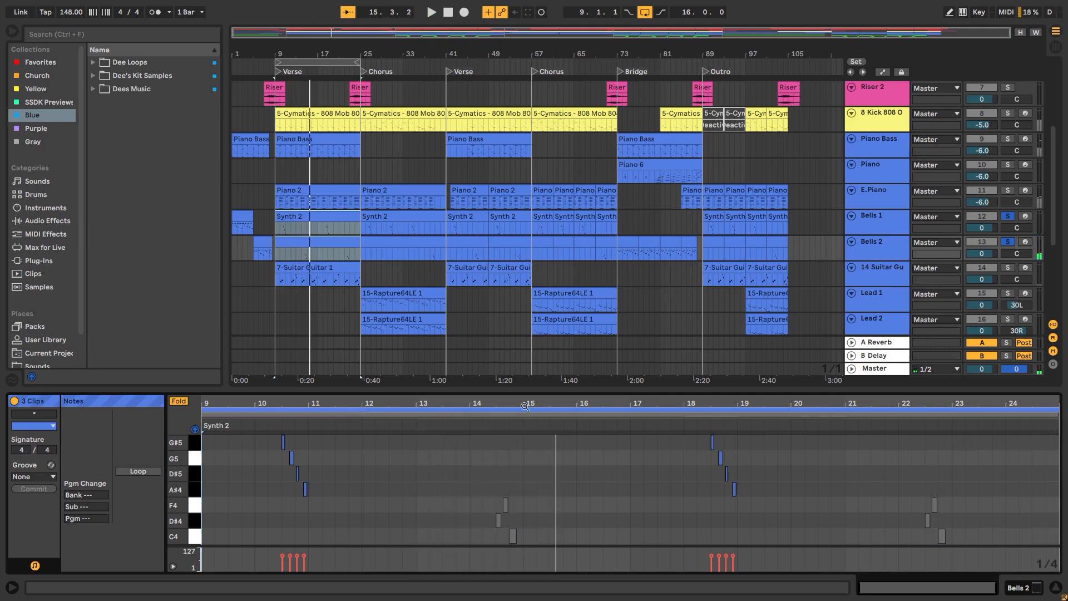
Step: Show the Bells 1 device, and play the verse with the Bells 2 track's iZotope Iris 2 window open before closing it
click(889, 219)
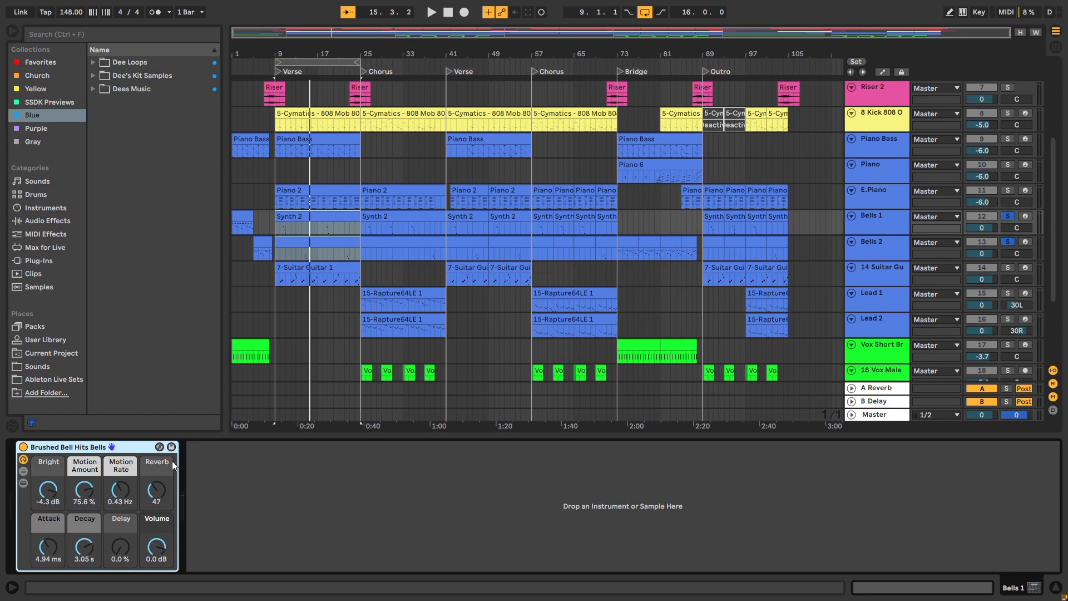
click(336, 242)
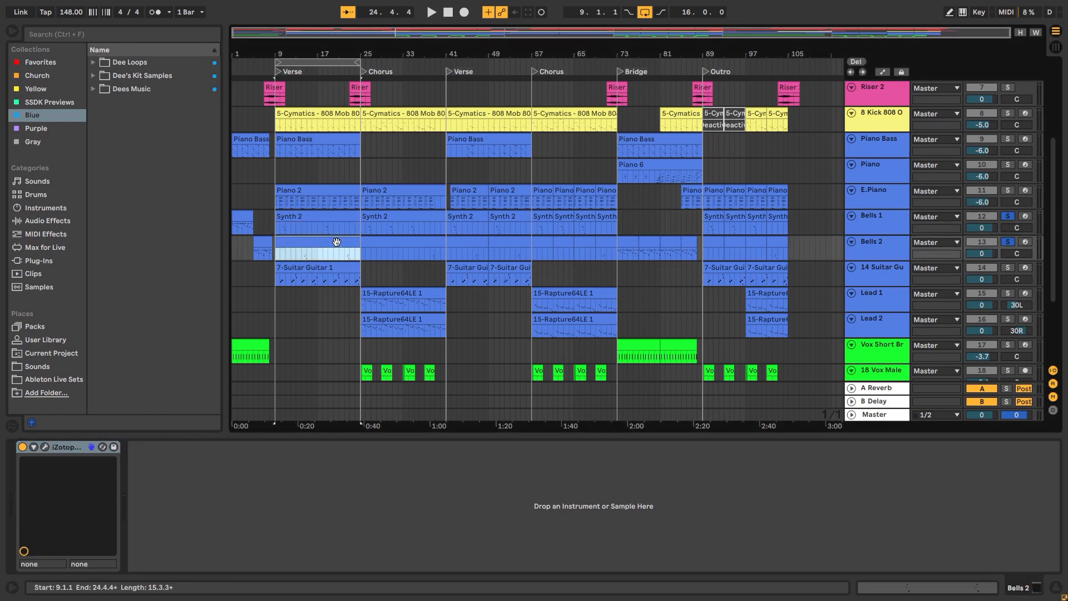
click(45, 446)
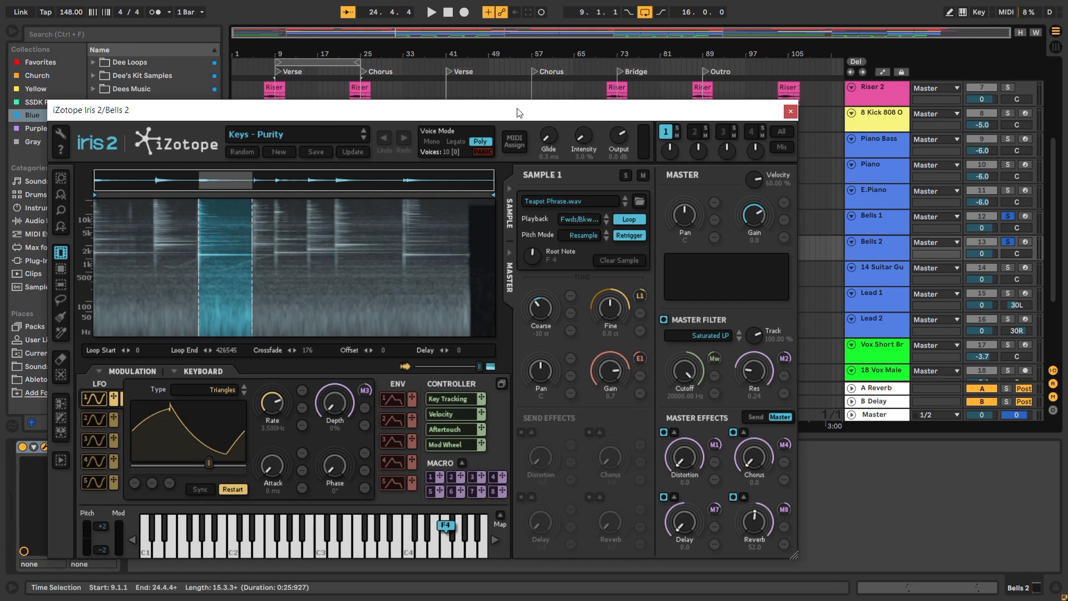
drag(517, 113, 538, 147)
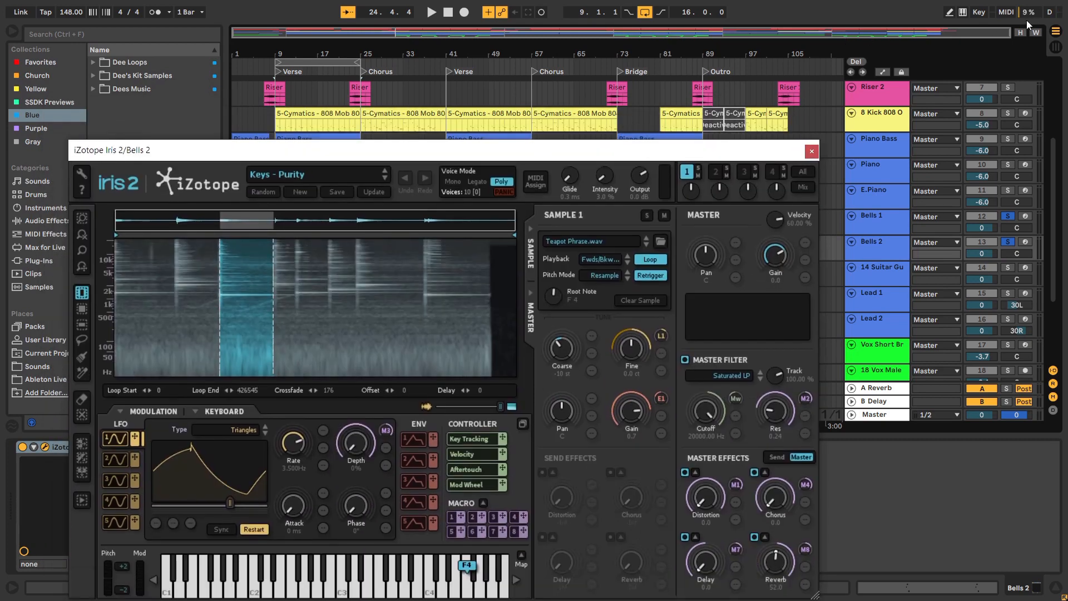
click(279, 69)
key(space)
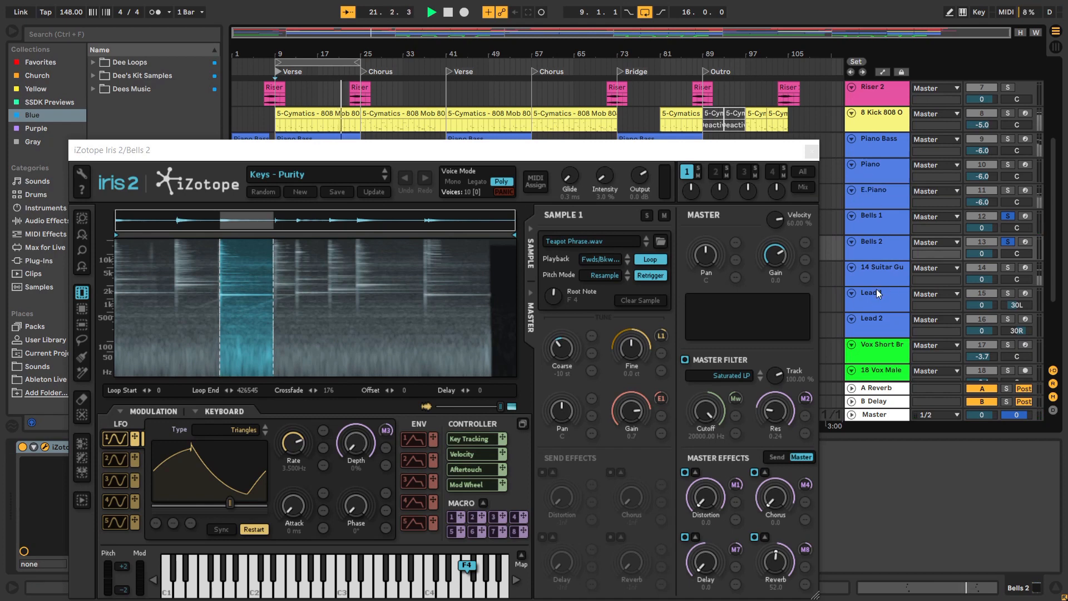
click(812, 151)
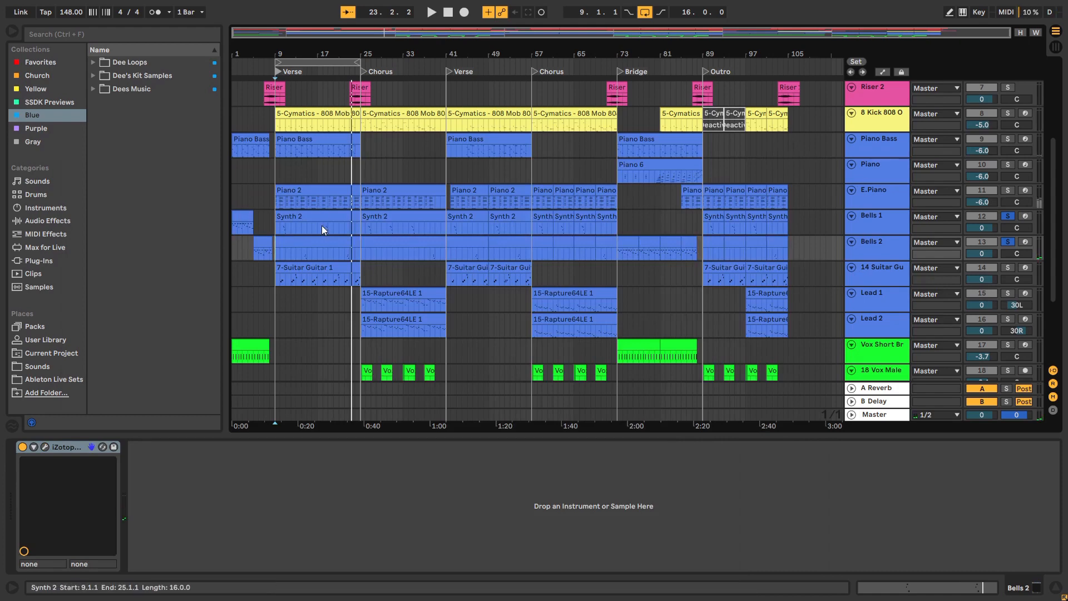
Step: Show the 14-Suitar Guitar track's instrument, solo only that track, and play the first verse from its start
click(306, 269)
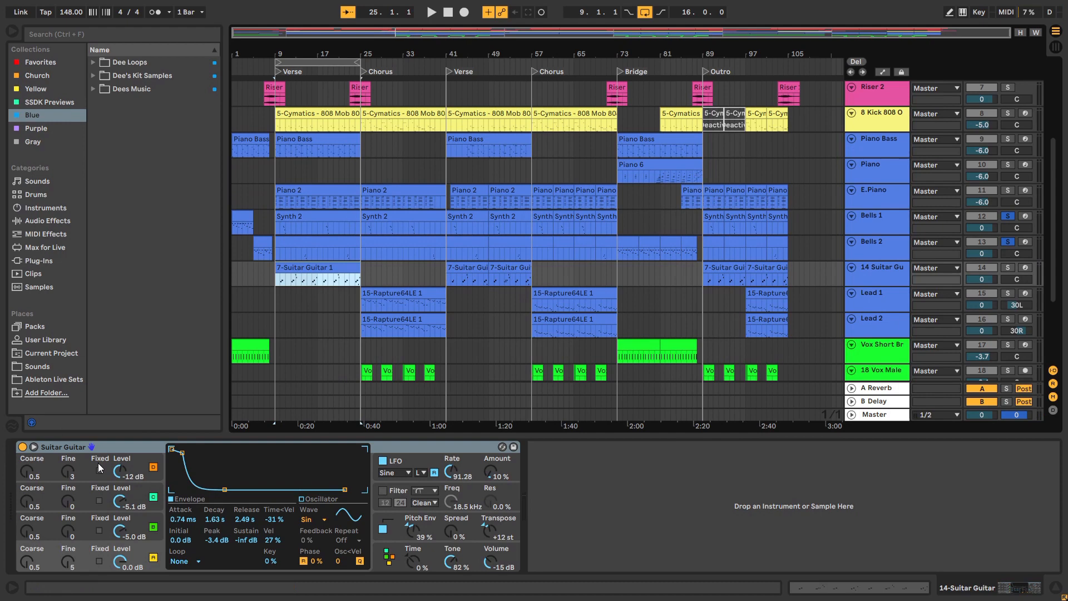
click(123, 453)
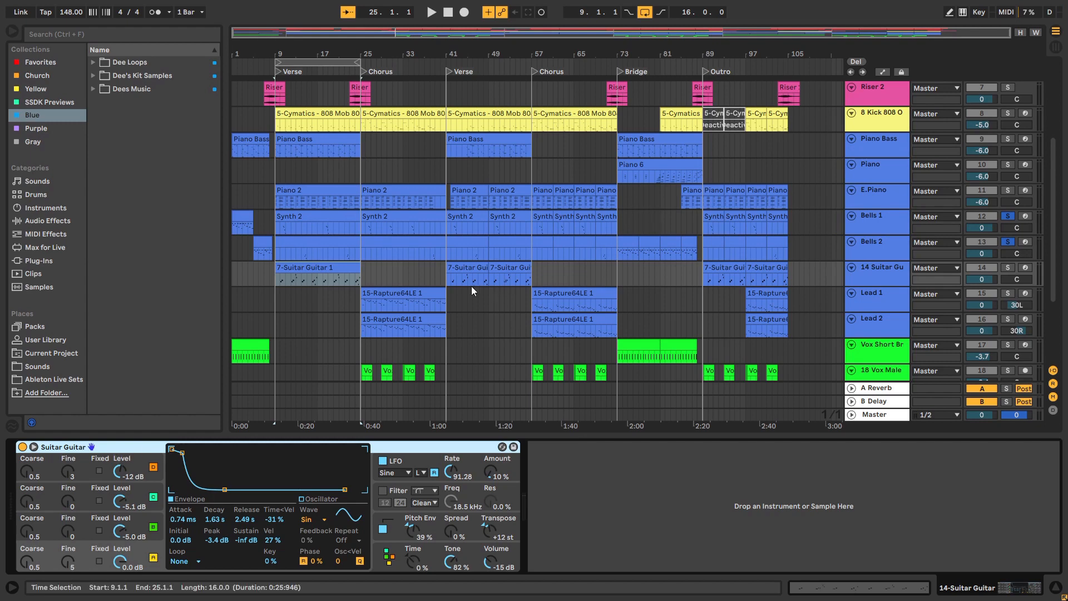
click(1008, 268)
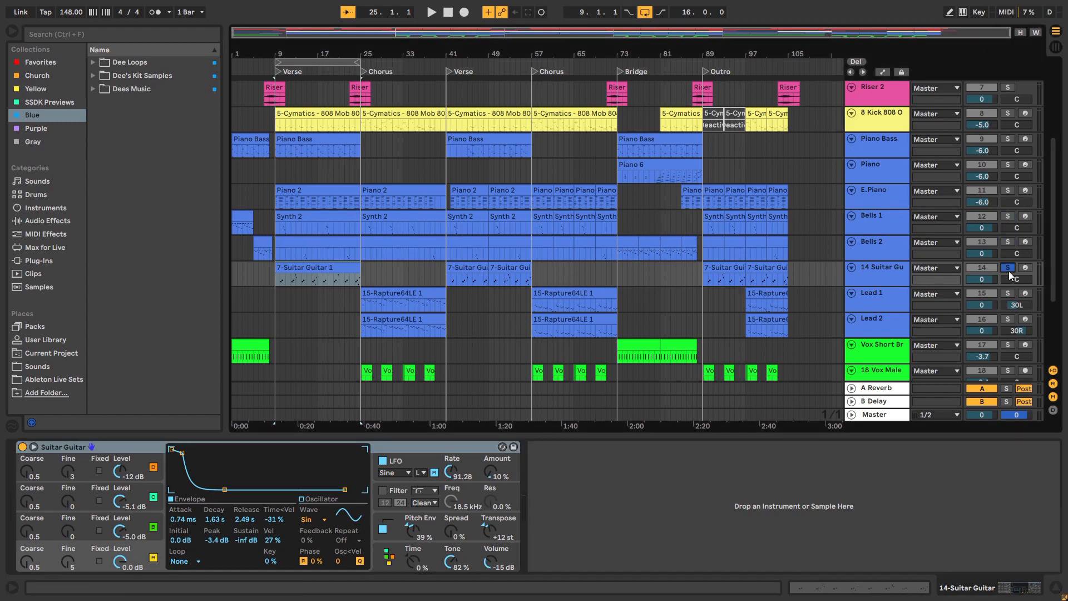
click(281, 70)
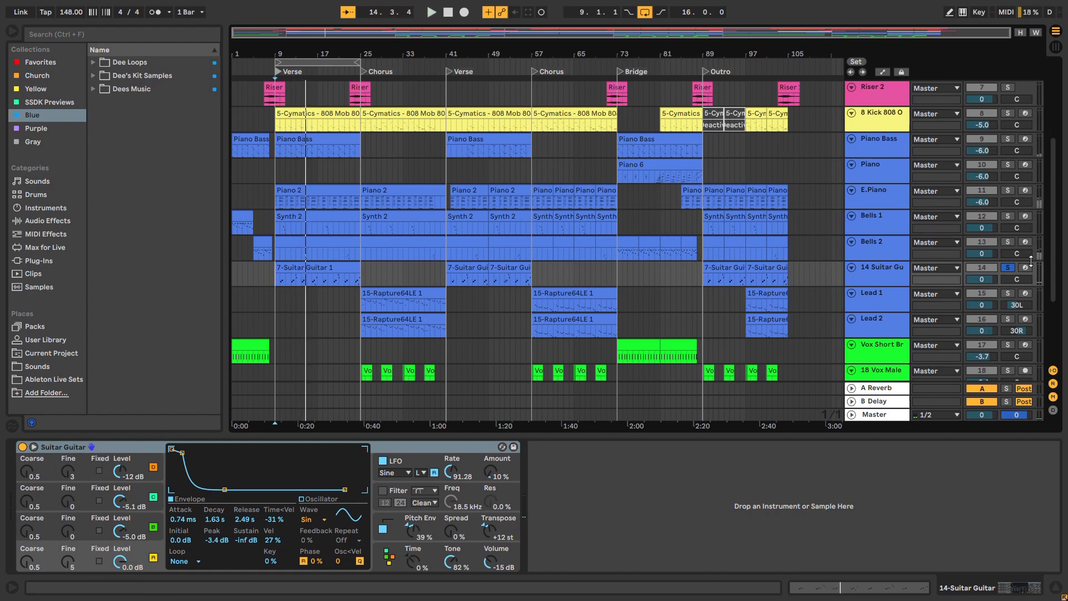
Step: Unsolo the 14-Suitar Guitar track and play the first verse with all tracks before stopping
click(1007, 268)
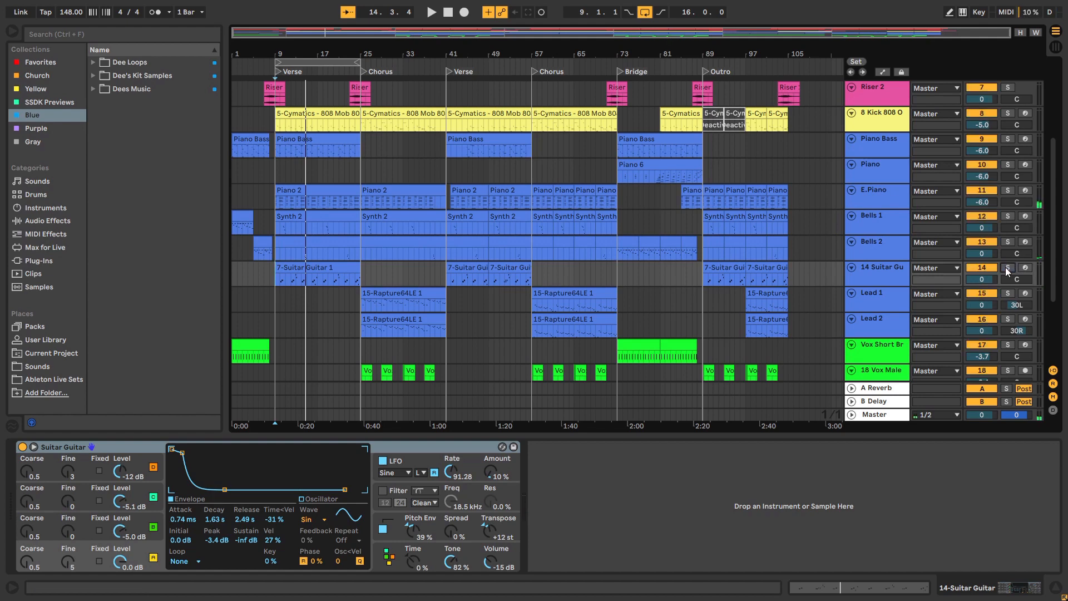
key(space)
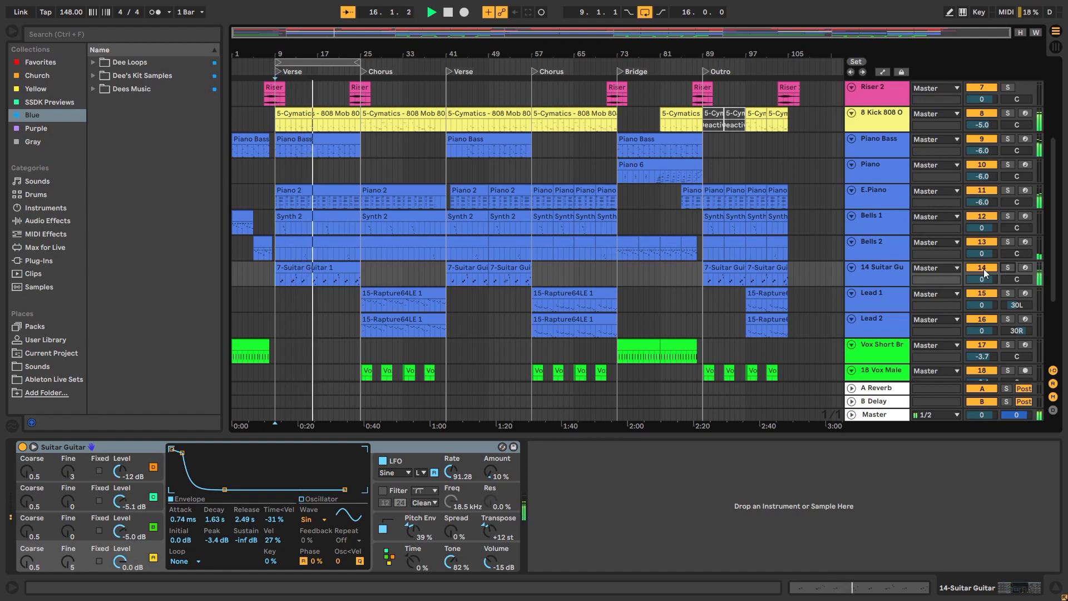
key(space)
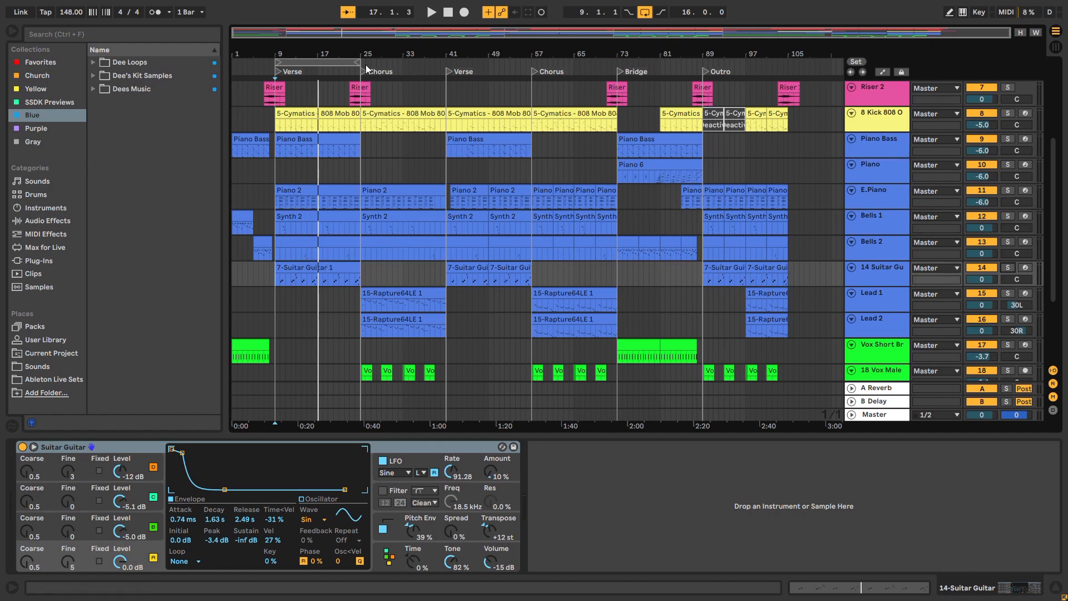
Step: Move the loop to the first chorus, place the playback position at bar 25, and look over the chorus tracks
drag(331, 61, 416, 61)
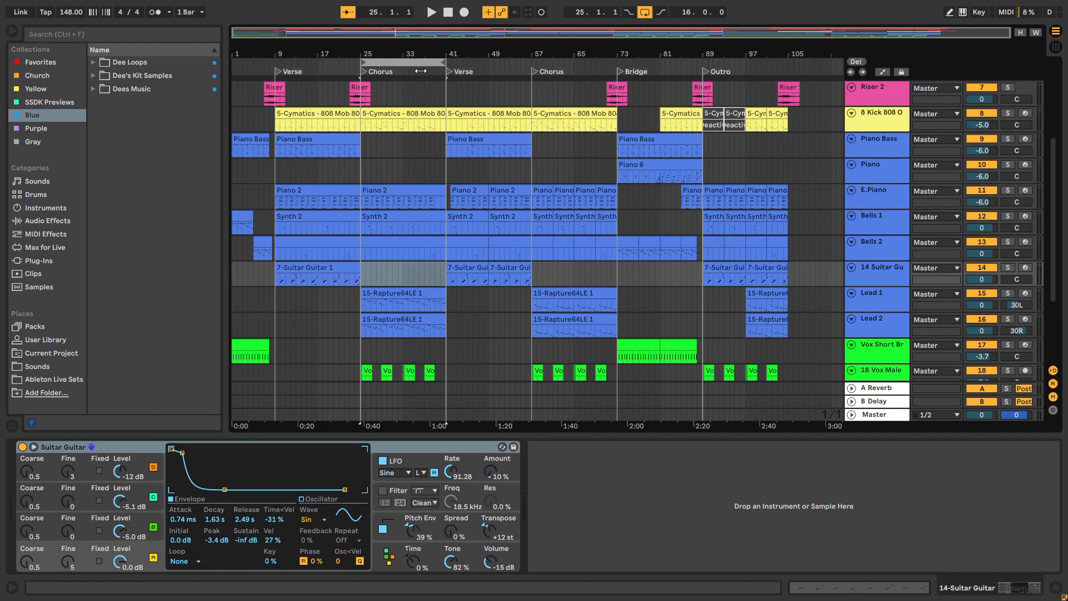
click(362, 70)
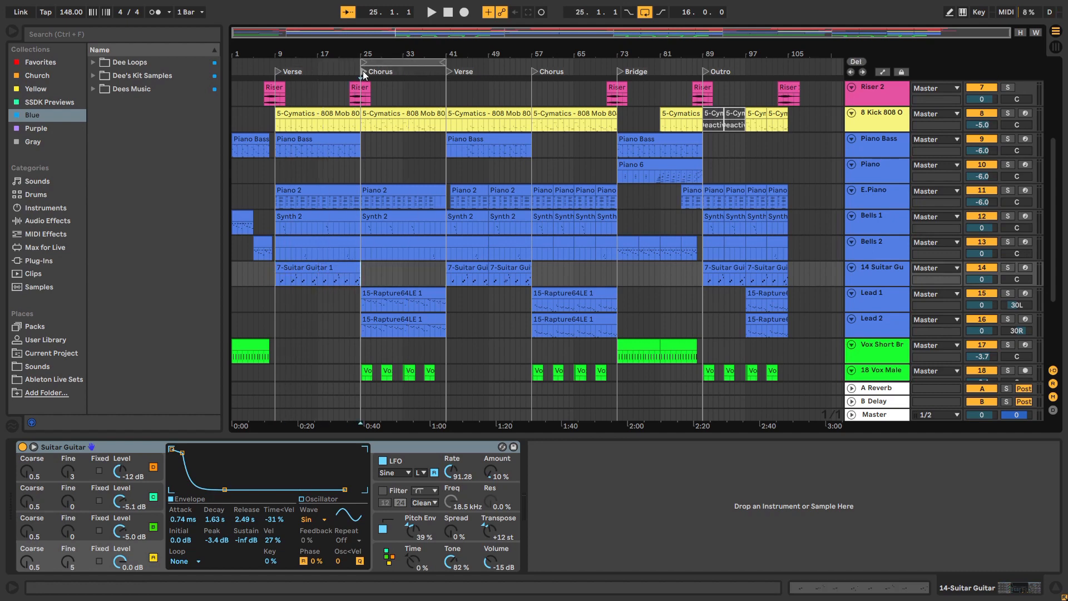
scroll(401, 111, up, 5)
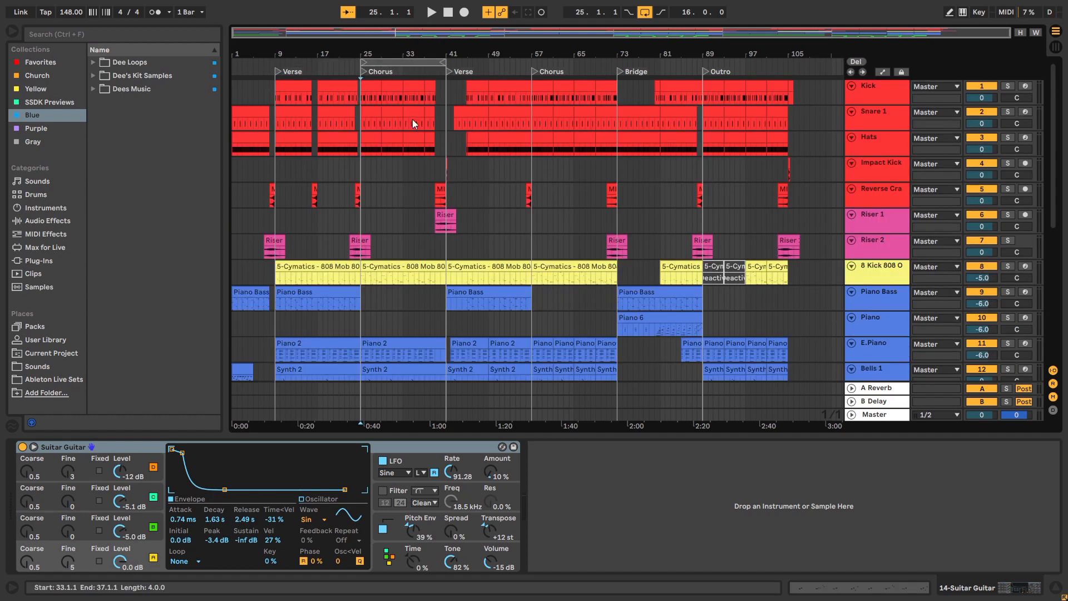
scroll(412, 167, down, 8)
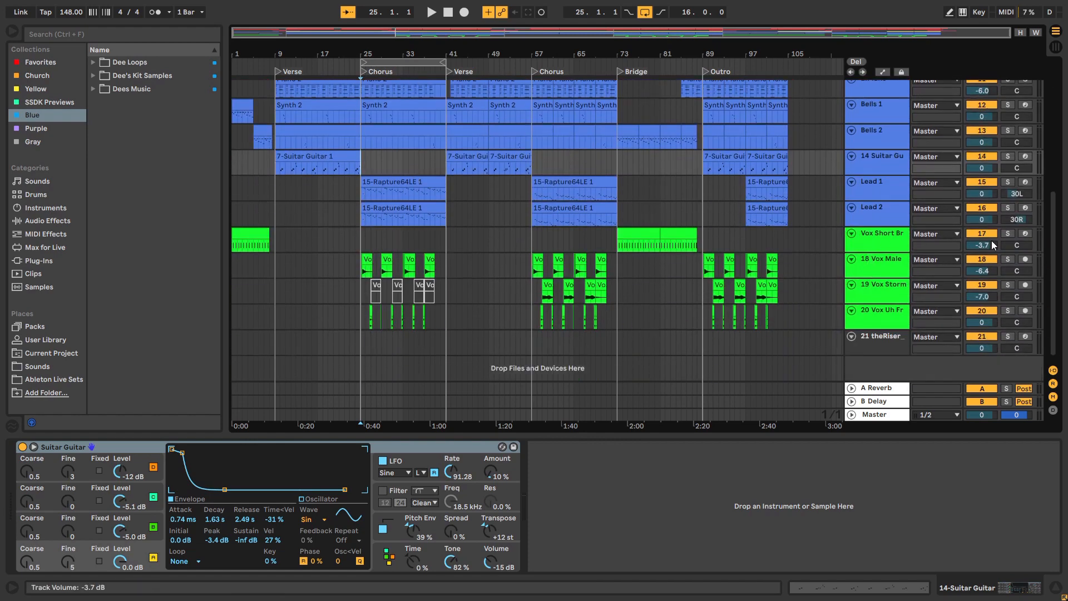
Step: Solo the Vox Short, Vox Male, Vox Storm and Vox Uh tracks and play them through the first chorus
click(1007, 233)
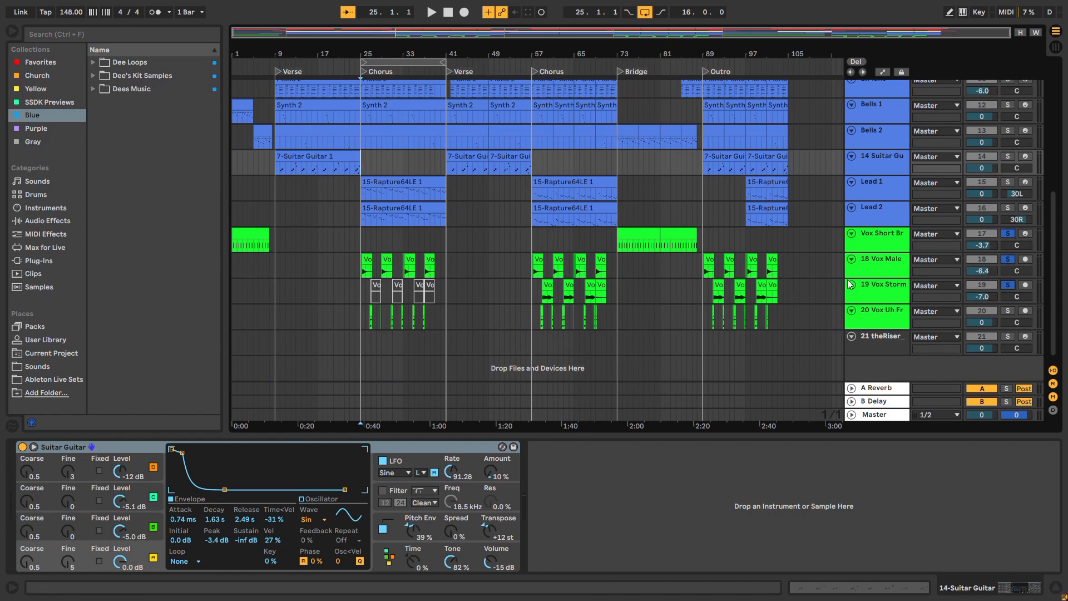
key(space)
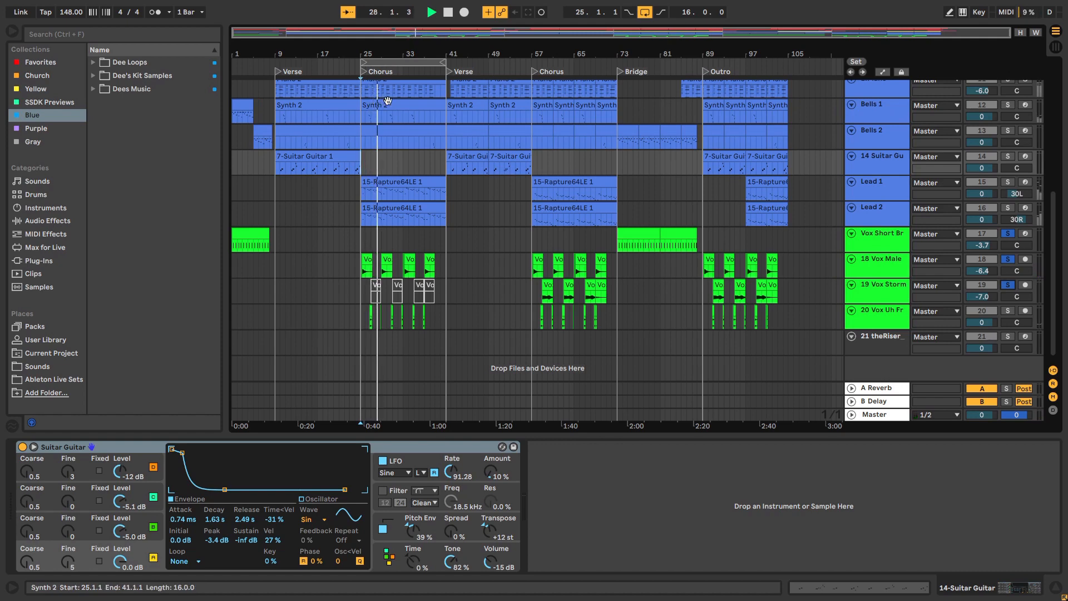
click(1009, 310)
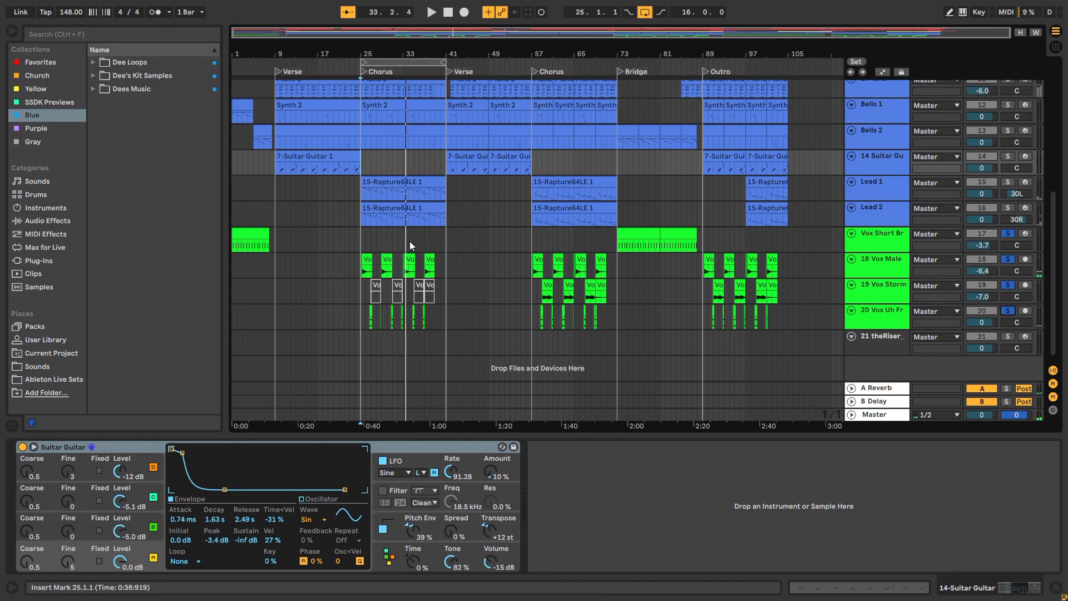
key(space)
Step: Play the first chorus from bar 25 with only Lead 1 soloed, and again with only Lead 2 soloed
click(1008, 182)
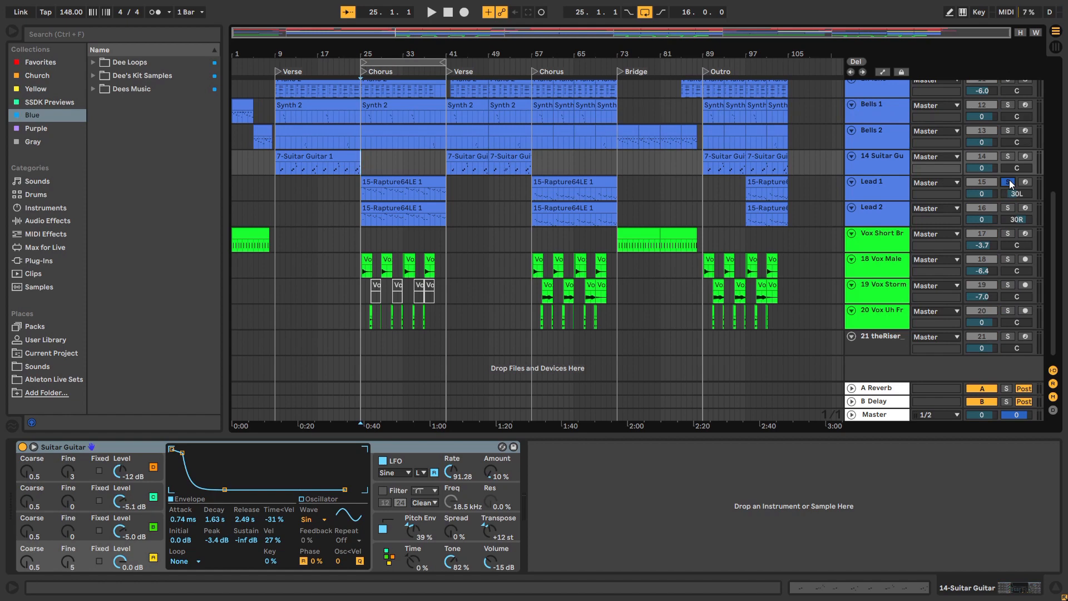
key(space)
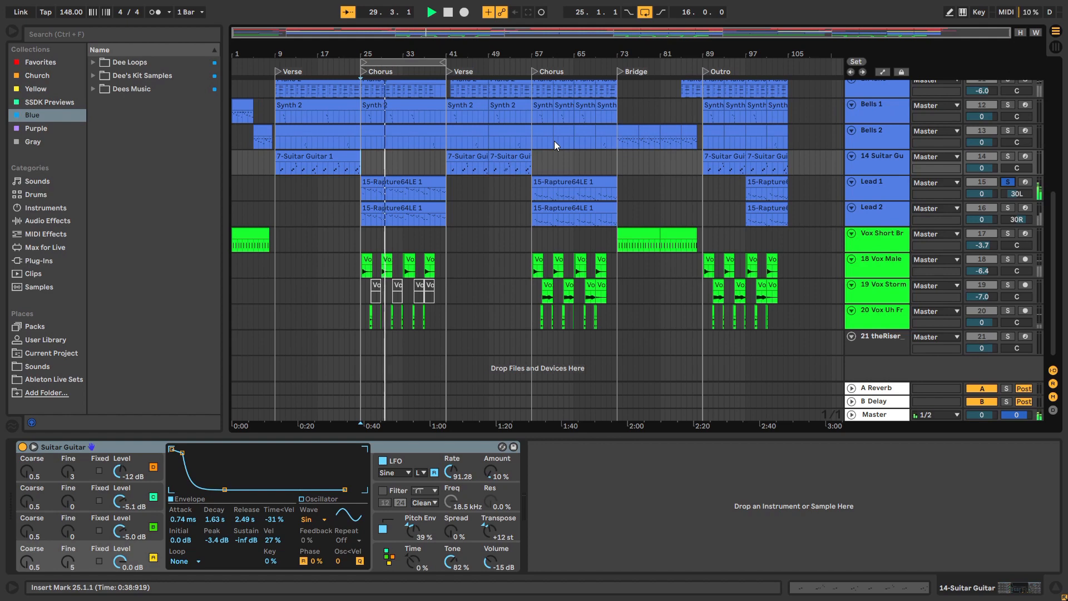
key(space)
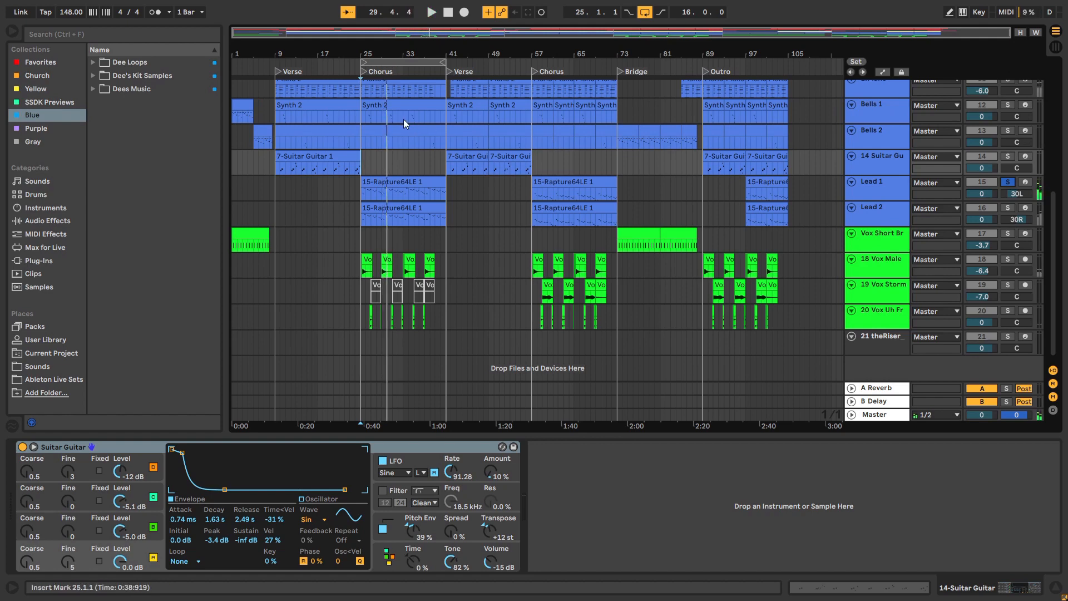
click(362, 74)
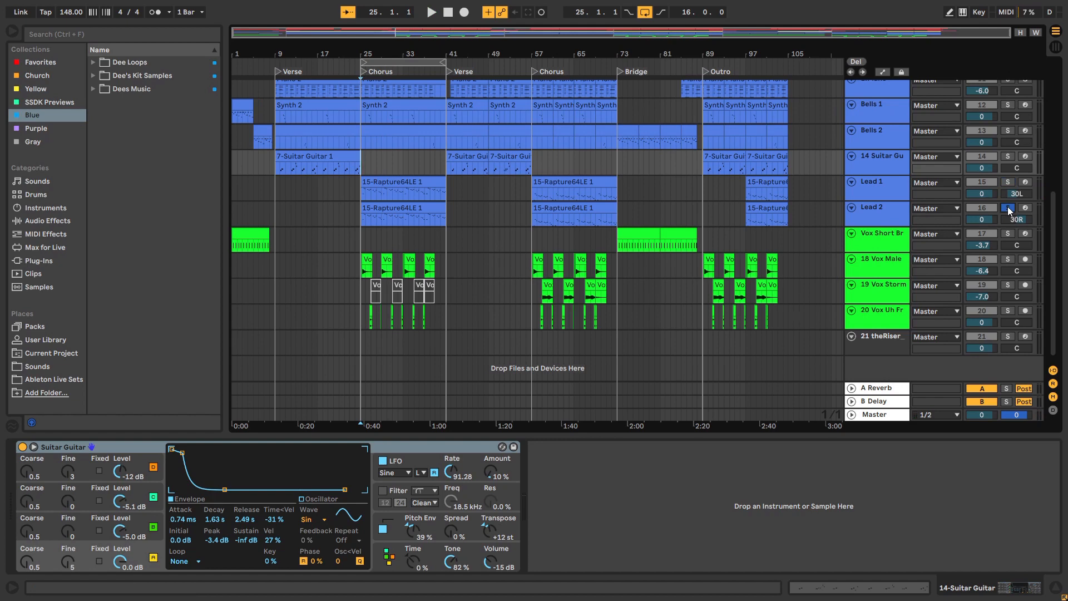
key(space)
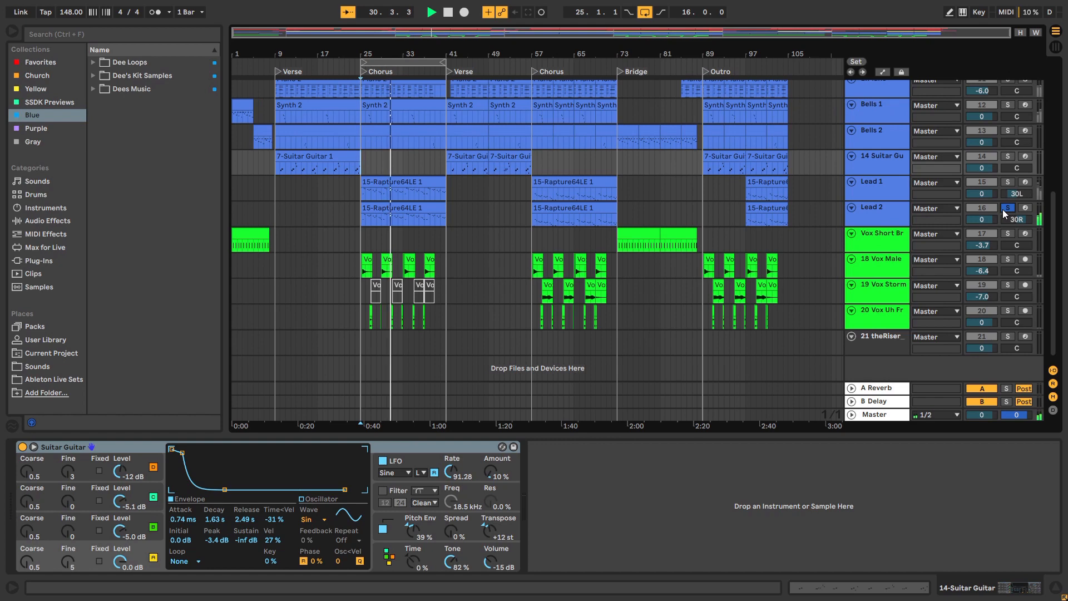
Step: Show the Bells 1, Bells 2 and E.Piano instruments by selecting each track's first-chorus clip
scroll(383, 197, up, 3)
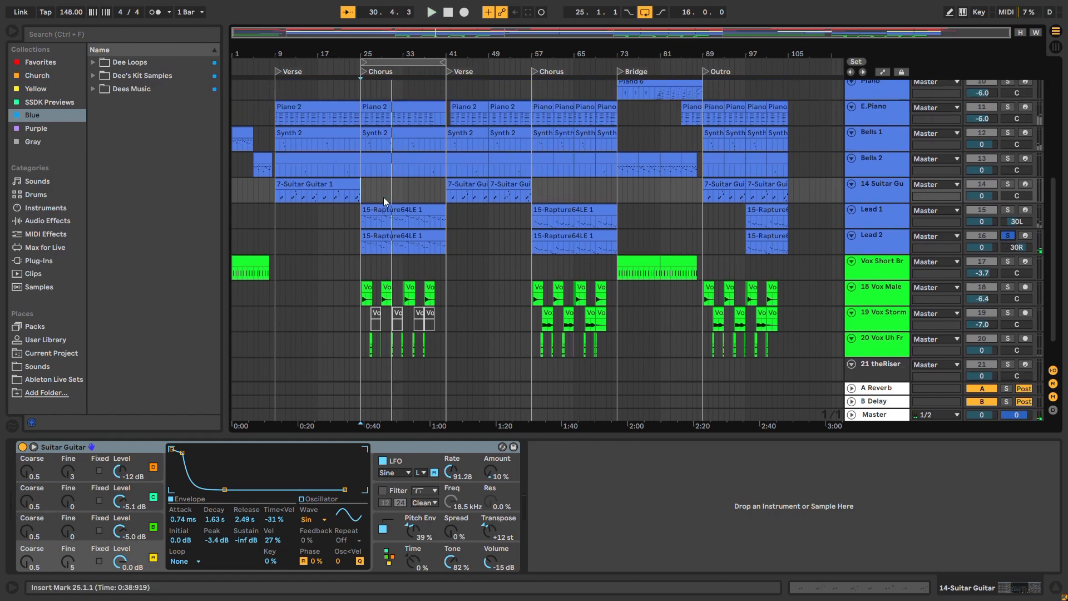
click(379, 164)
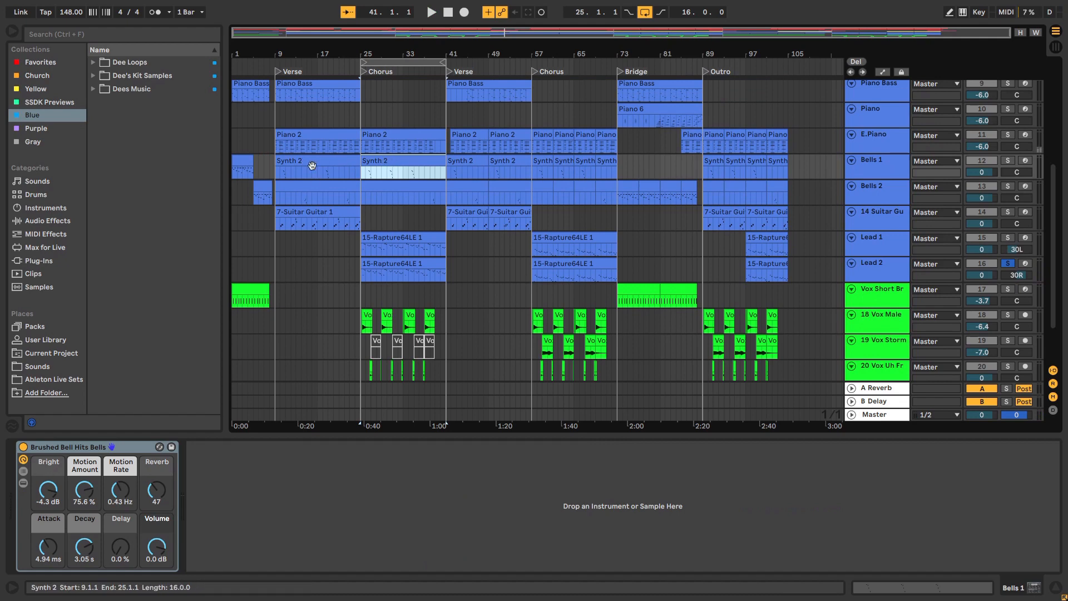
key(Down)
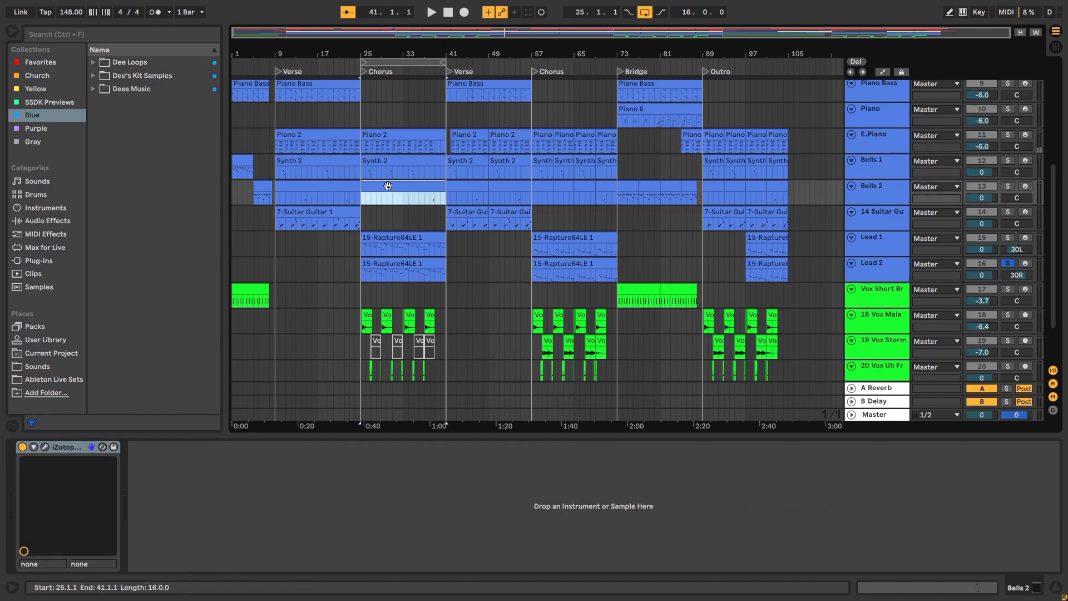
click(380, 136)
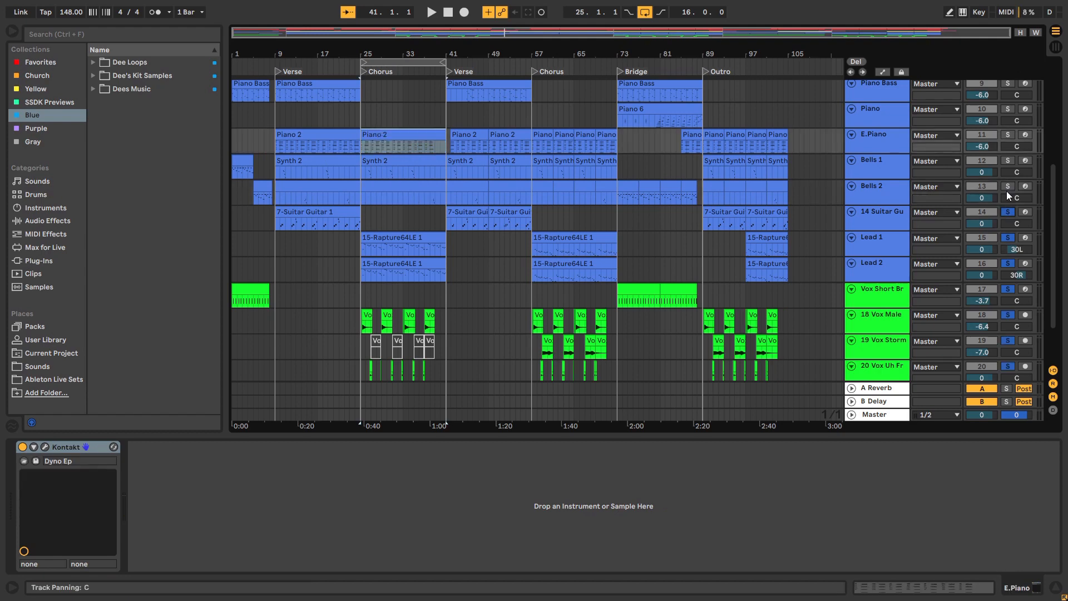
Step: Add Bells 2, Bells 1 and E.Piano to the soloed lead and vocal tracks and play the first chorus
ctrl+click(1006, 185)
ctrl+click(1008, 161)
ctrl+click(1008, 136)
key(space)
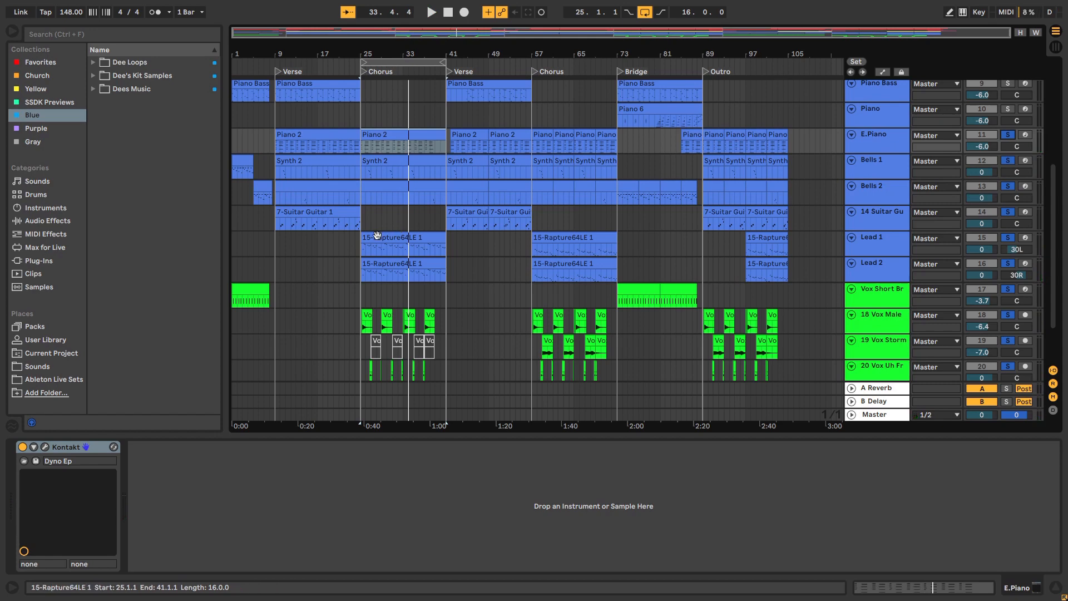
Step: Solo only the 8 Kick 808 track, open its first-chorus clip's notes, and play the section
scroll(381, 225, up, 5)
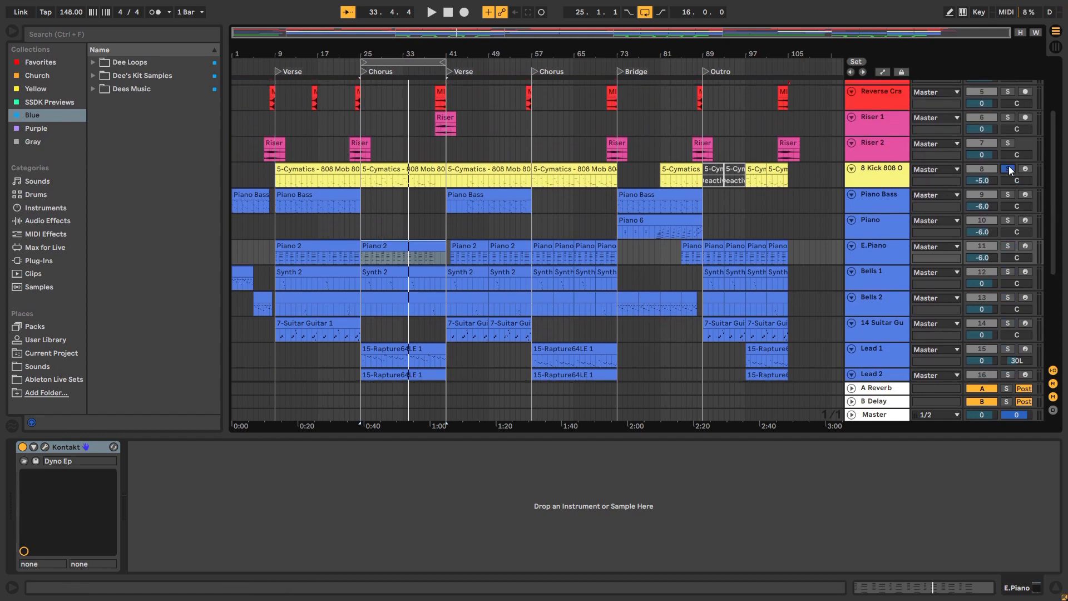
click(366, 73)
click(391, 164)
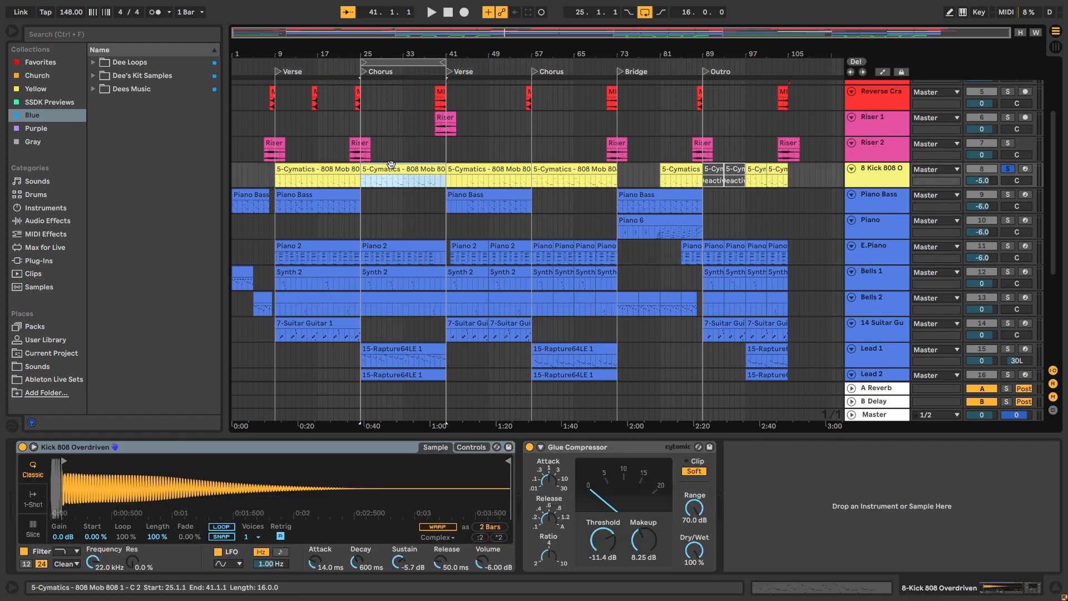
double_click(391, 165)
key(space)
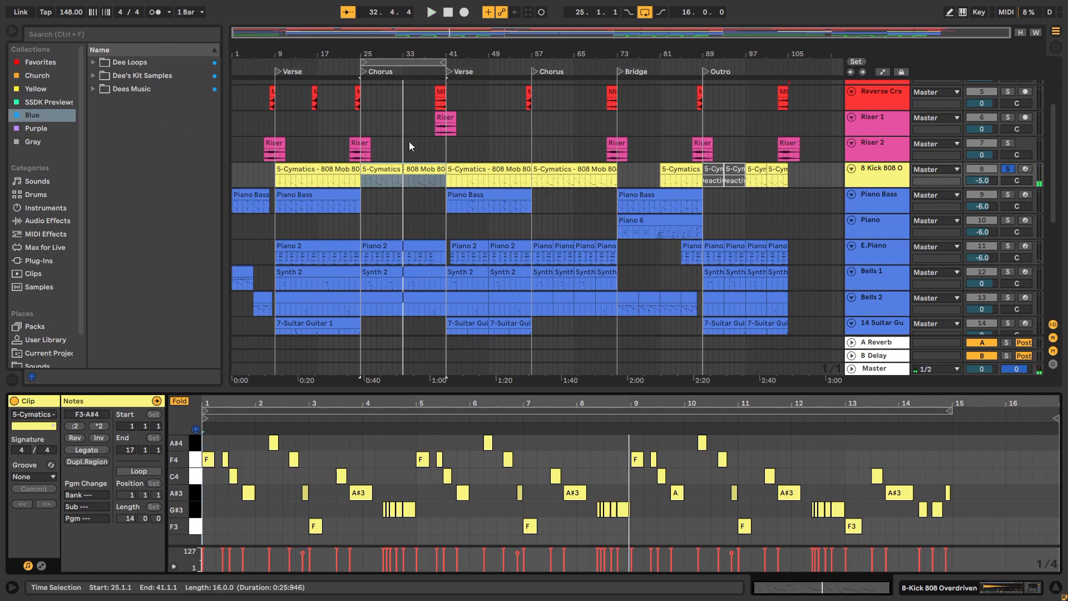
Step: Unsolo the 8 Kick 808 track and return the playback position to the start of the first chorus
click(1009, 168)
click(363, 69)
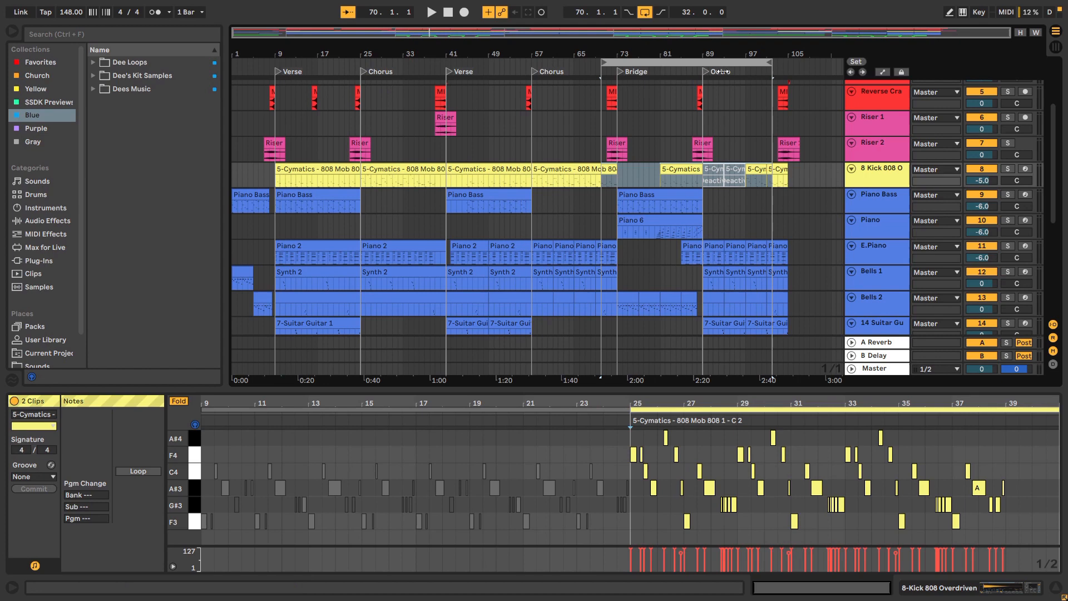
Step: Set the loop to the 16-bar bridge starting at bar 73, and play the bridge from its start
drag(722, 71, 697, 64)
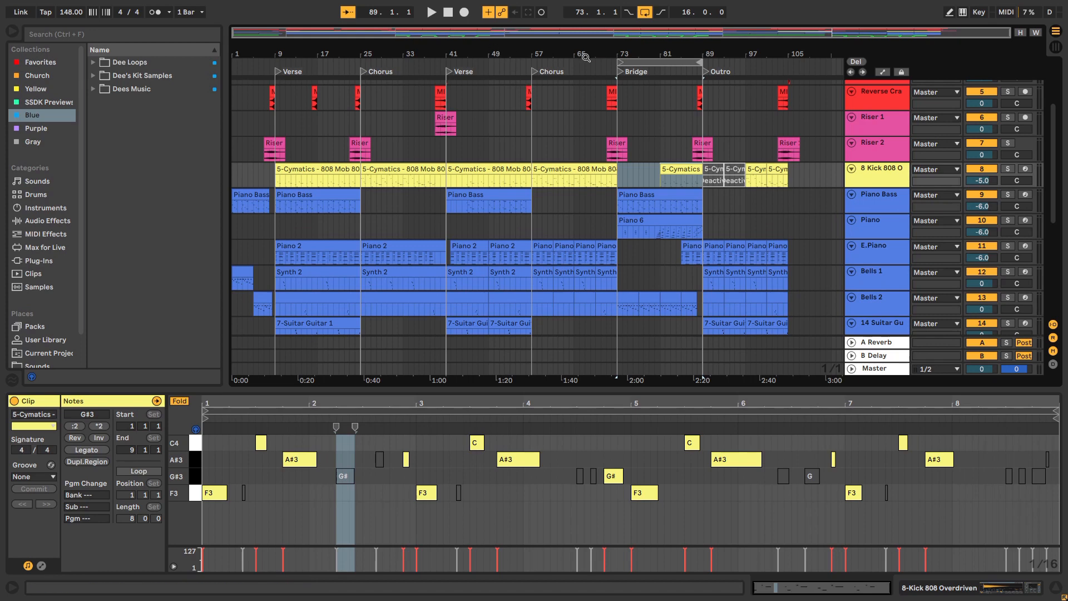
click(619, 72)
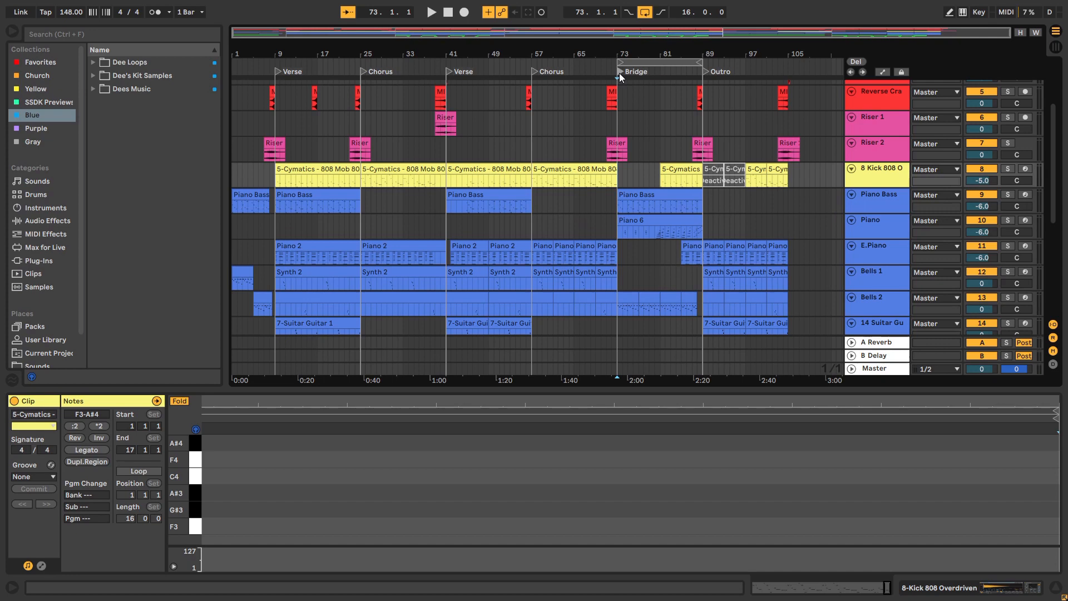
key(space)
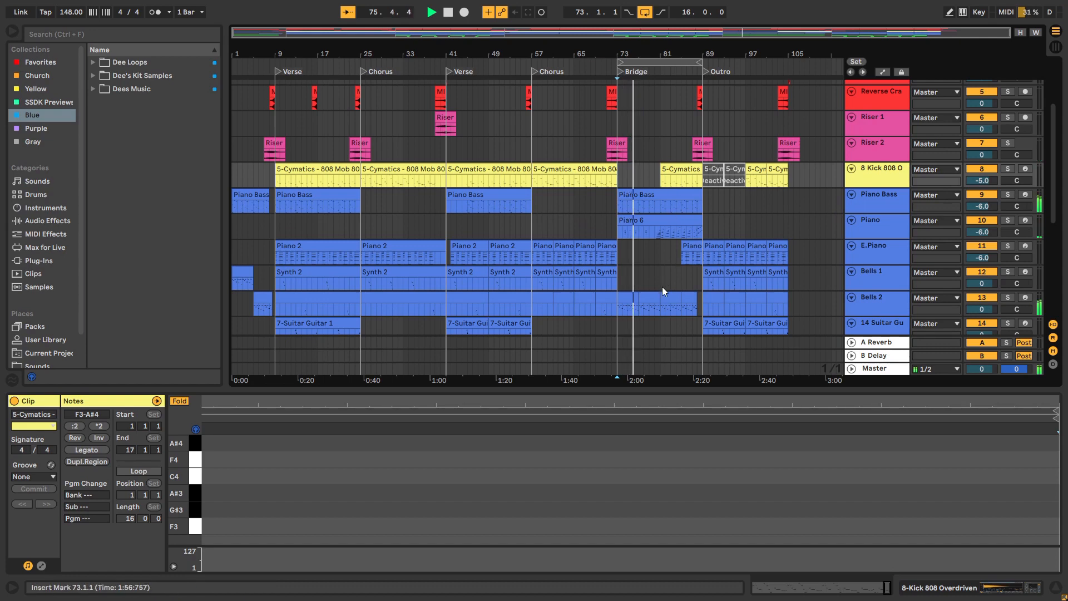
Step: Open the bridge's Piano 6 clip, enlarge its note editor to examine the notes, and stop playback
click(660, 221)
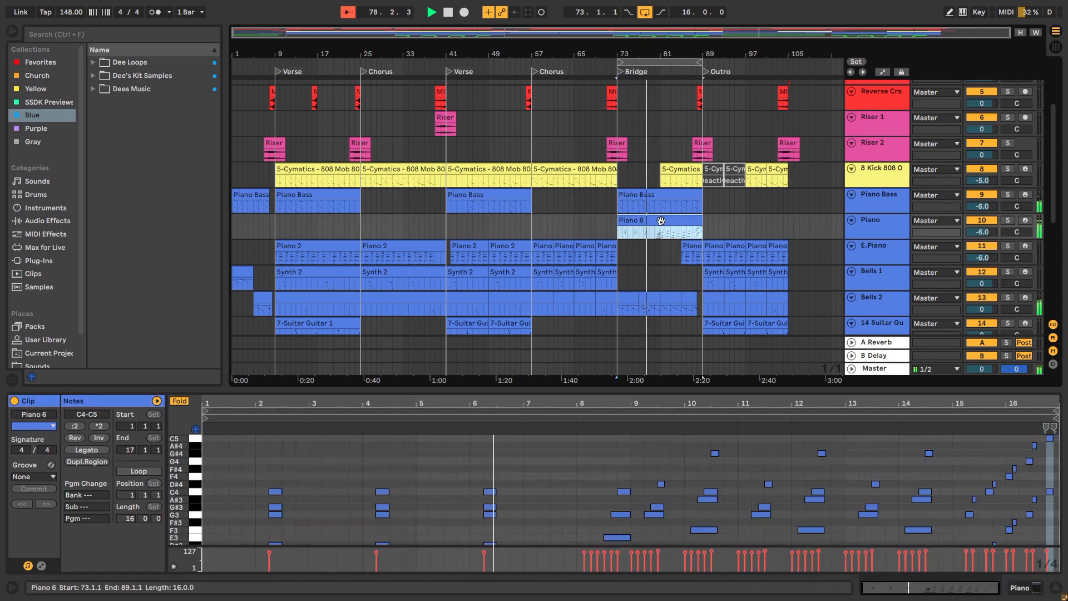
drag(624, 388, 627, 277)
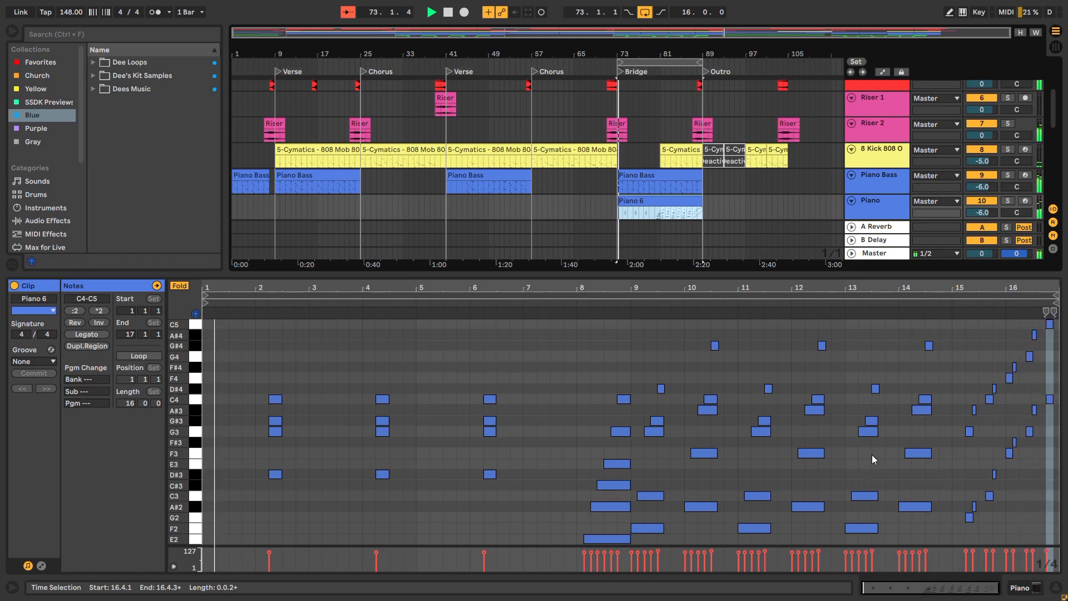
key(space)
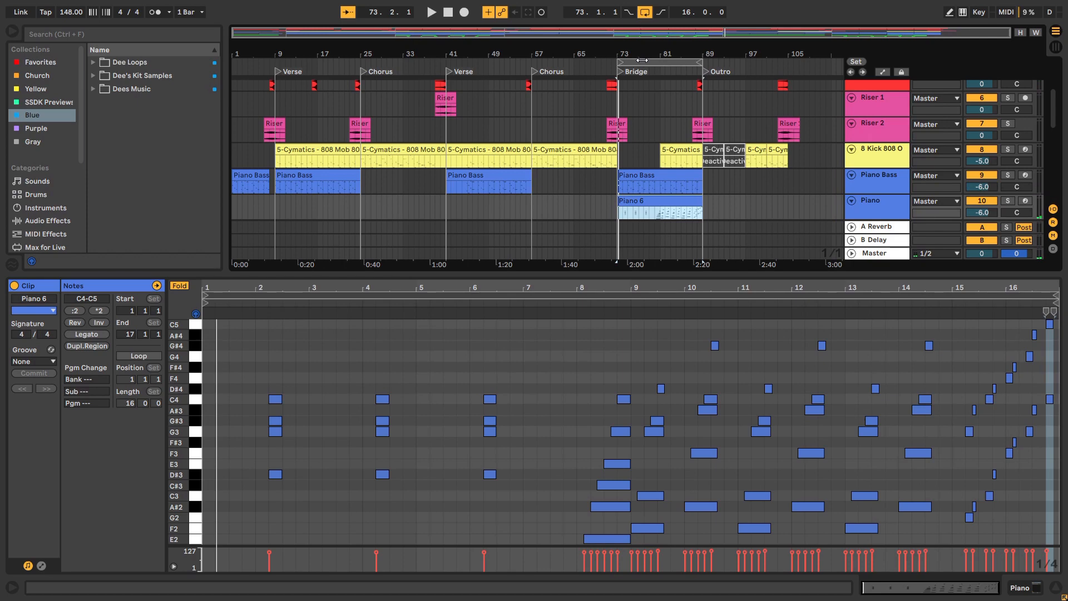
Step: Shrink the note editor to give the arrangement more room, and return the playback position to bar 1
drag(754, 273, 745, 434)
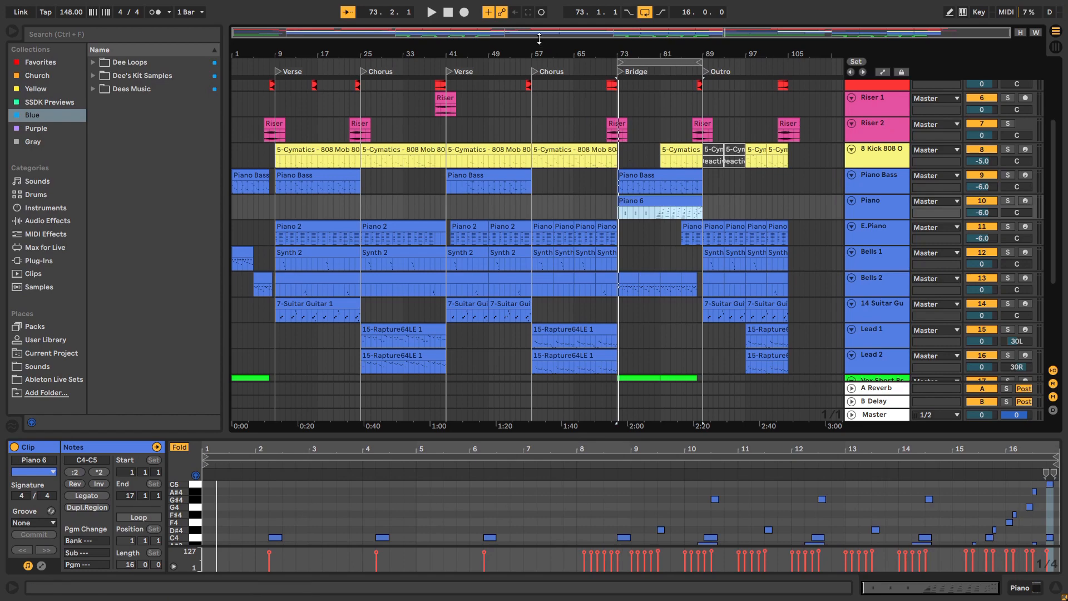
click(448, 12)
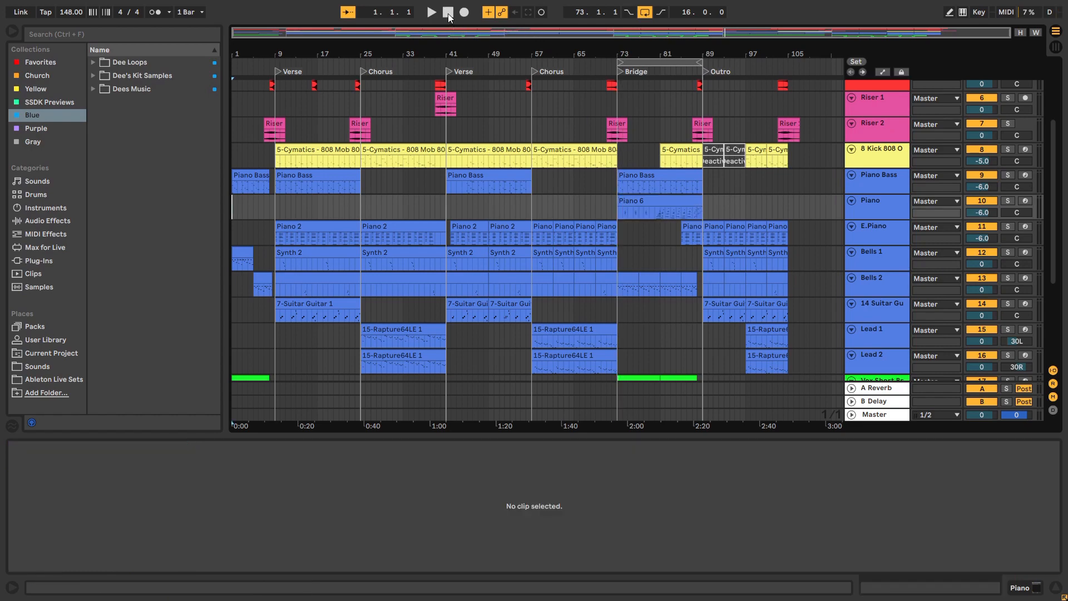